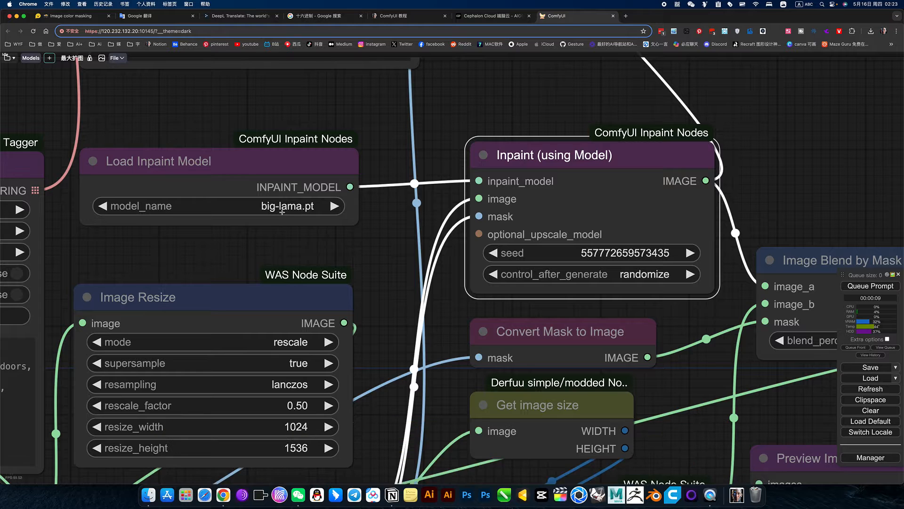
# Check the models available in the Load Inpaint Model node and survey the outpainting node graph.
pyautogui.click(276, 208)
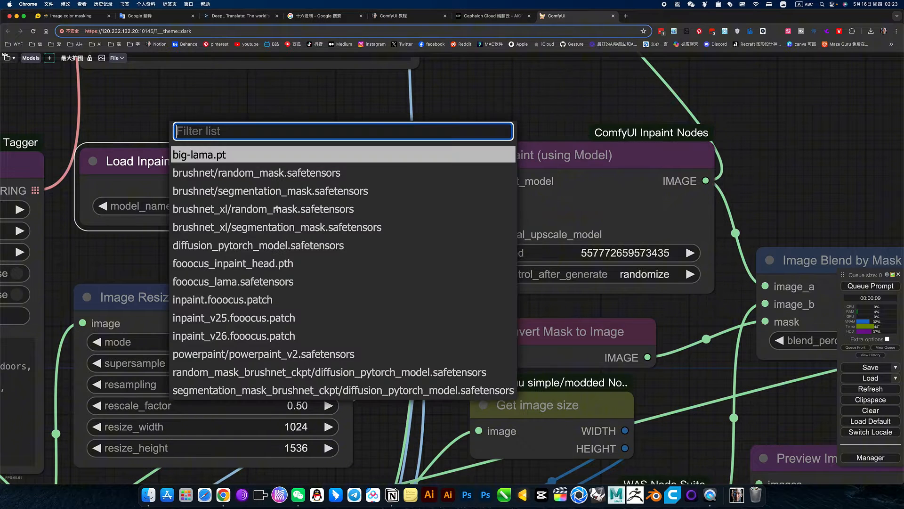
pyautogui.click(570, 96)
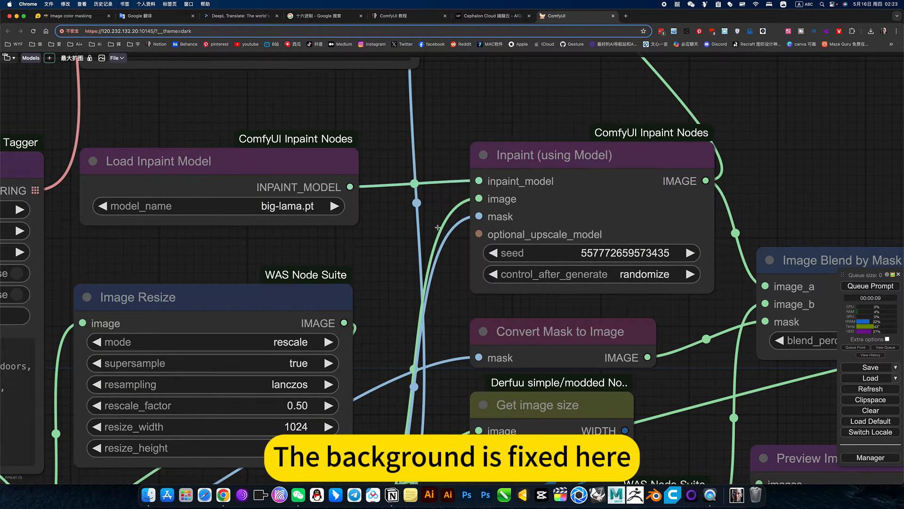
pyautogui.scroll(-12, 405, 244)
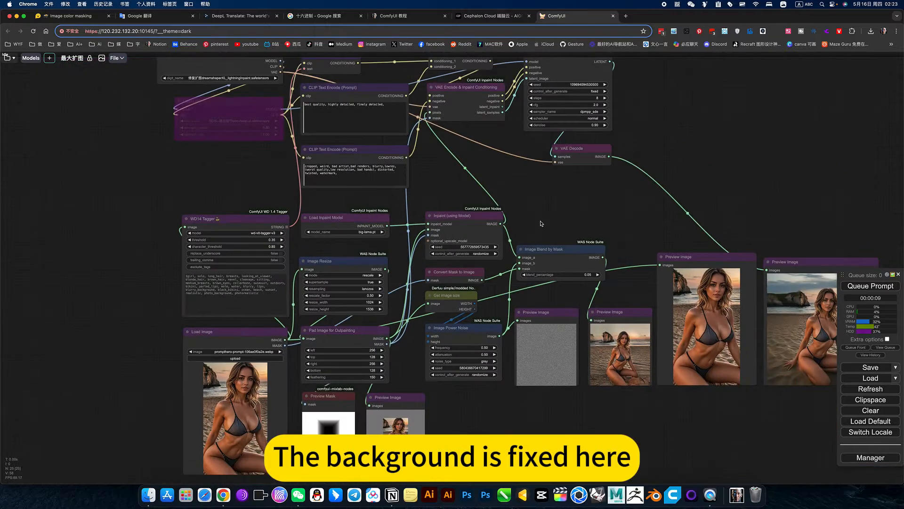
pyautogui.moveTo(542, 224); pyautogui.dragTo(535, 135)
pyautogui.scroll(6, 396, 370)
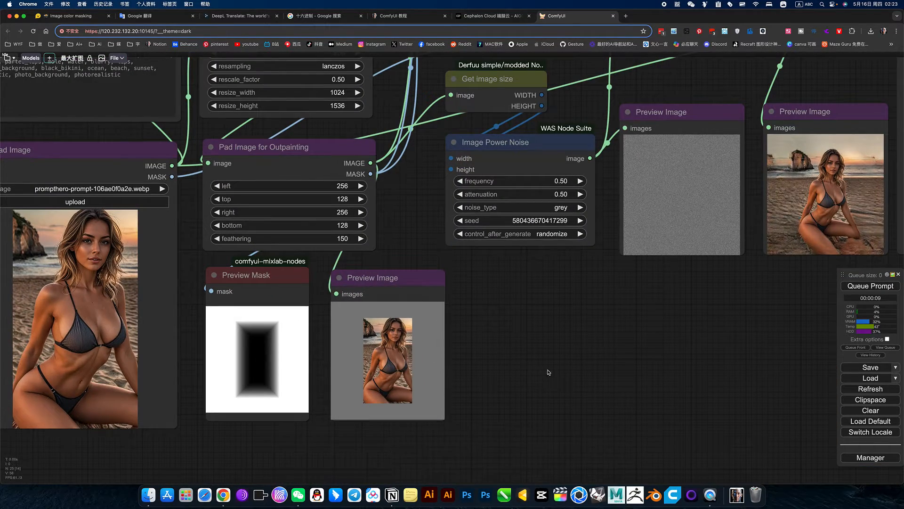
pyautogui.scroll(-5, 502, 362)
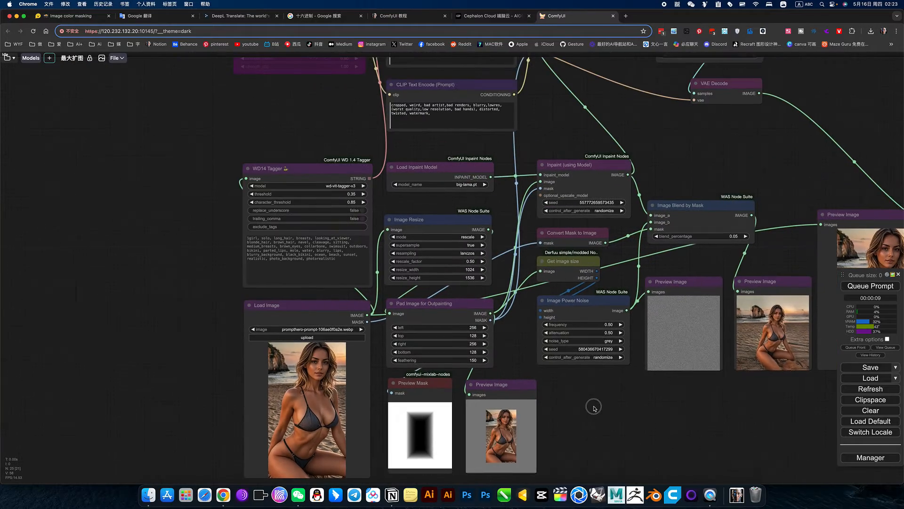
pyautogui.moveTo(669, 424); pyautogui.dragTo(537, 408)
pyautogui.scroll(-4, 537, 407)
pyautogui.moveTo(605, 409); pyautogui.dragTo(491, 422)
pyautogui.scroll(5, 487, 275)
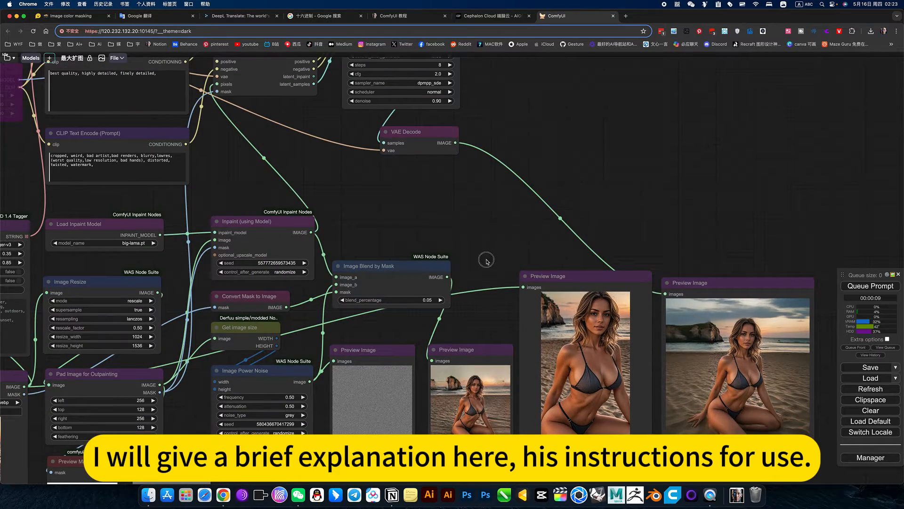
# Compare the preview of the source image with the preview of the expanded result.
pyautogui.moveTo(485, 259); pyautogui.dragTo(456, 226)
pyautogui.scroll(5, 547, 333)
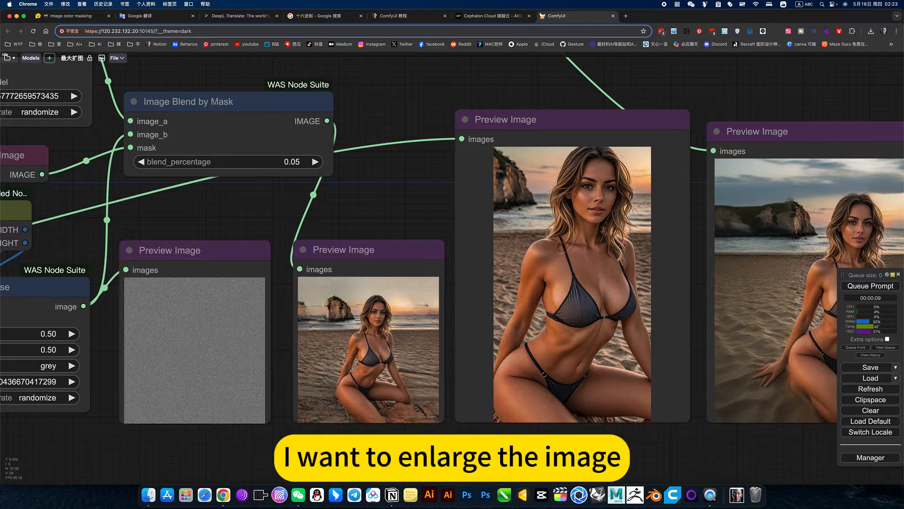
pyautogui.moveTo(582, 446); pyautogui.dragTo(275, 418)
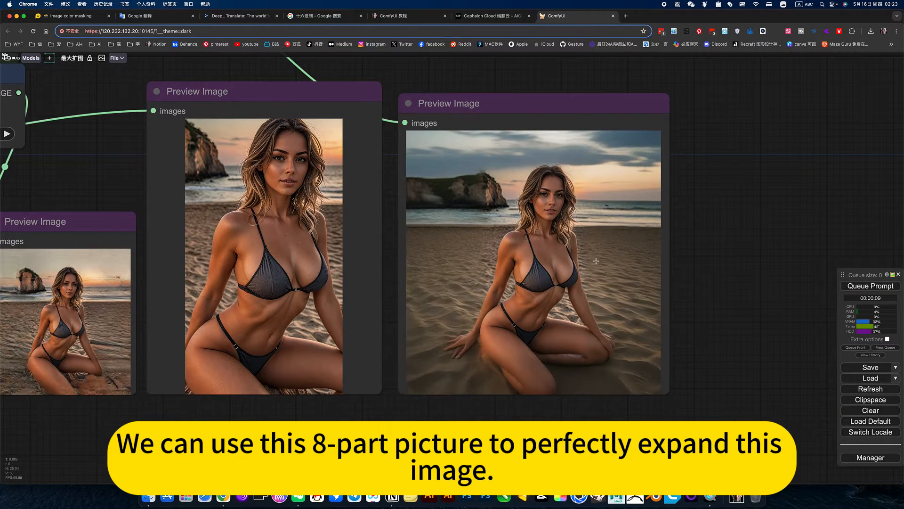
pyautogui.scroll(7, 578, 264)
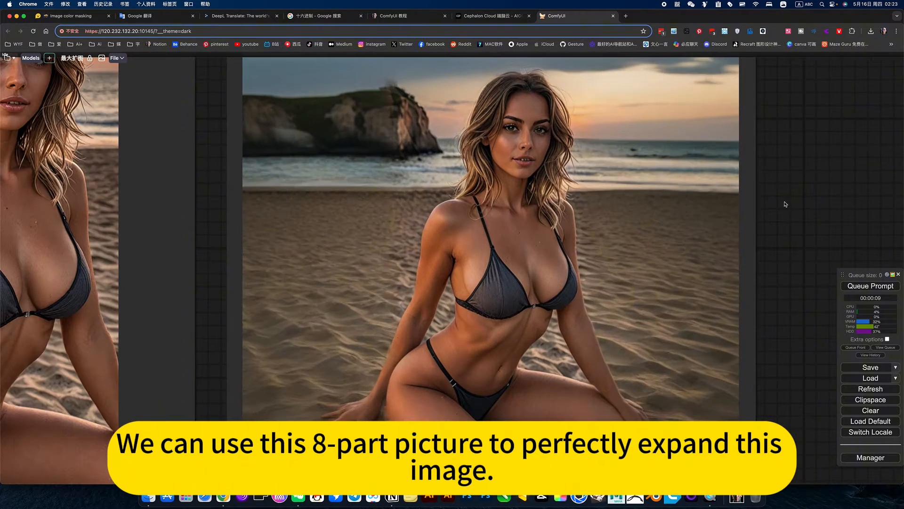
pyautogui.scroll(-10, 548, 262)
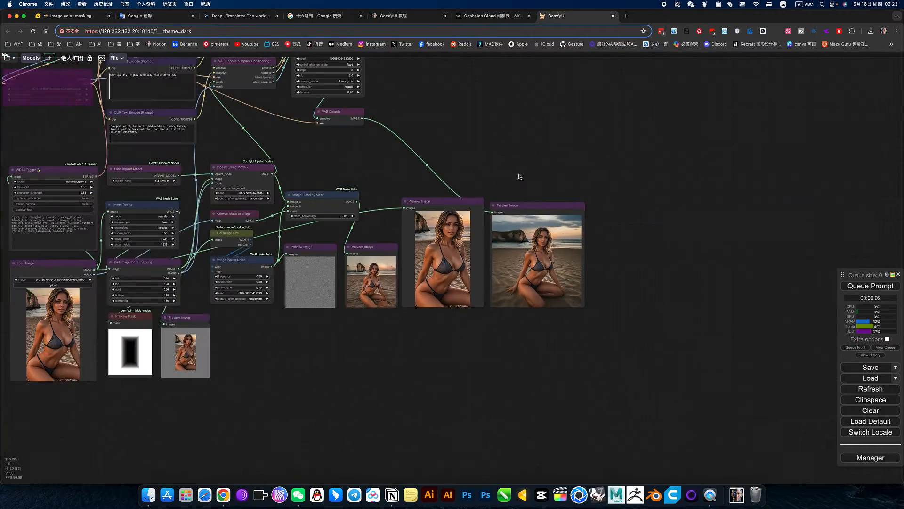
# Inspect the Inpaint (using Model) node and the Load Inpaint Model node that feeds it.
pyautogui.moveTo(522, 177); pyautogui.dragTo(747, 272)
pyautogui.moveTo(539, 238); pyautogui.dragTo(600, 255)
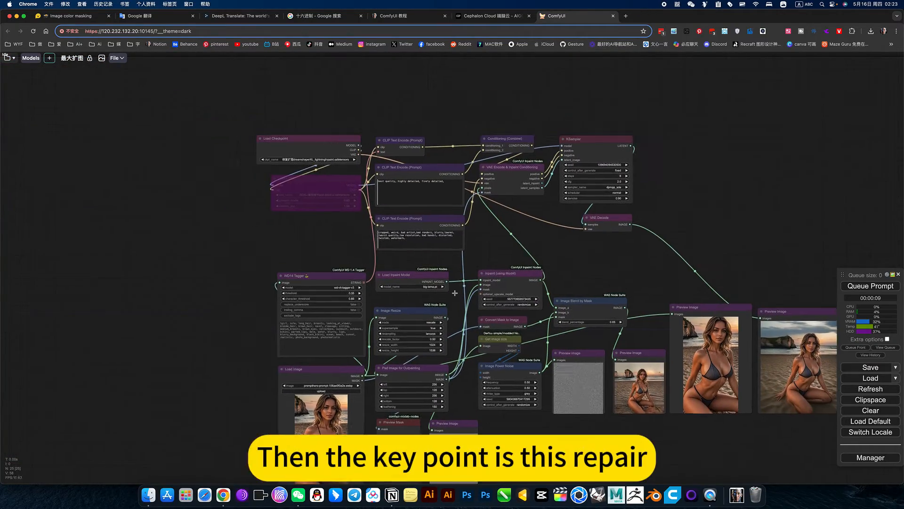
pyautogui.scroll(12, 490, 296)
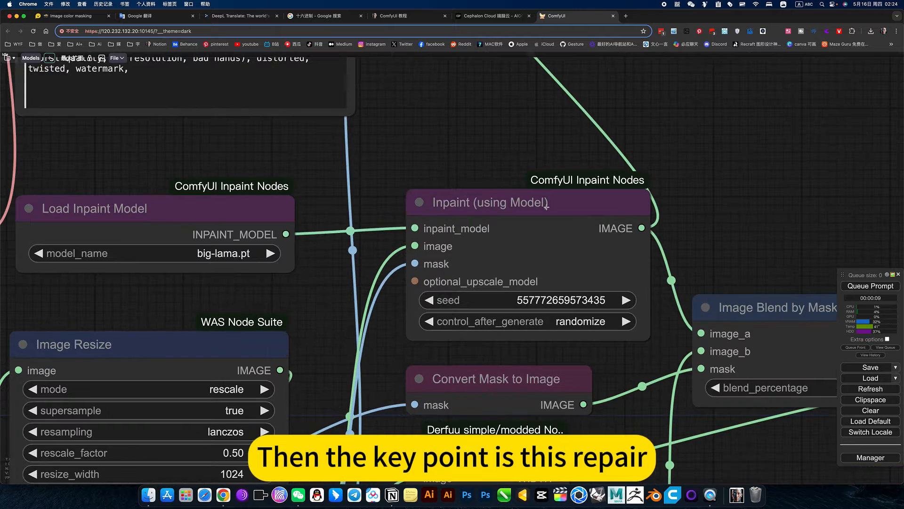
pyautogui.moveTo(360, 161); pyautogui.dragTo(475, 169)
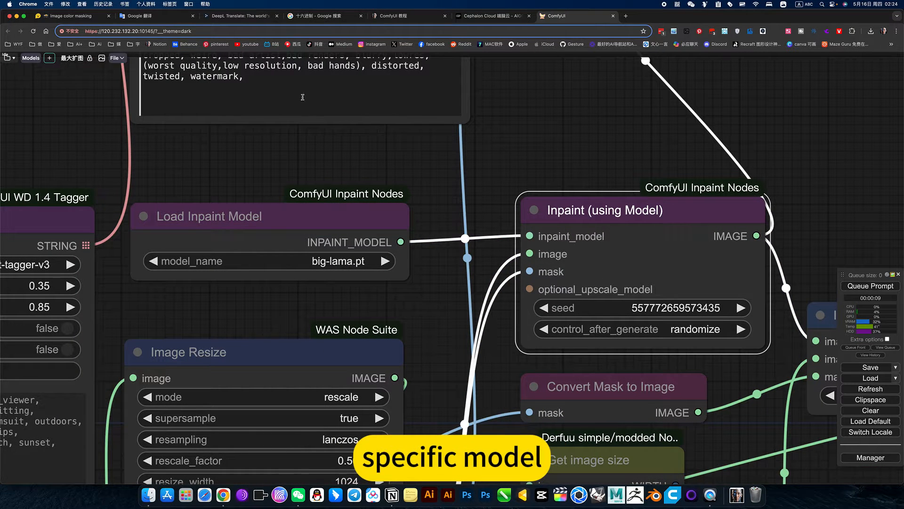
# Review the ComfyUI tutorial notes on the 最大扩图 workflow, including its model downloads, recommended settings and workflow file.
pyautogui.click(403, 17)
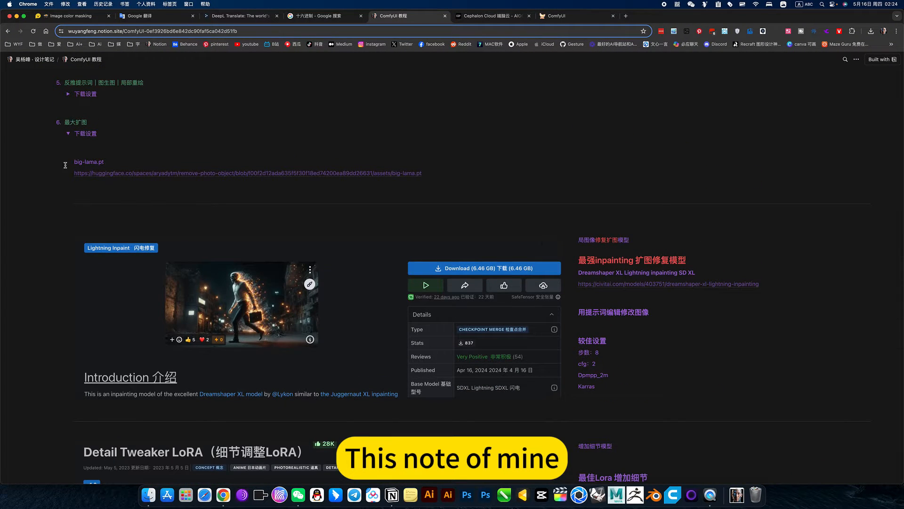
pyautogui.scroll(-5, 267, 328)
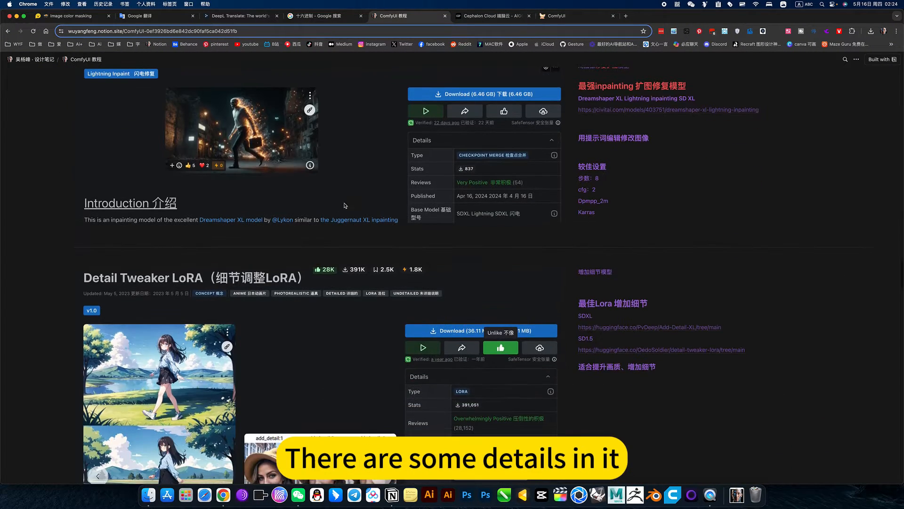
pyautogui.scroll(-5, 306, 212)
pyautogui.scroll(3, 245, 222)
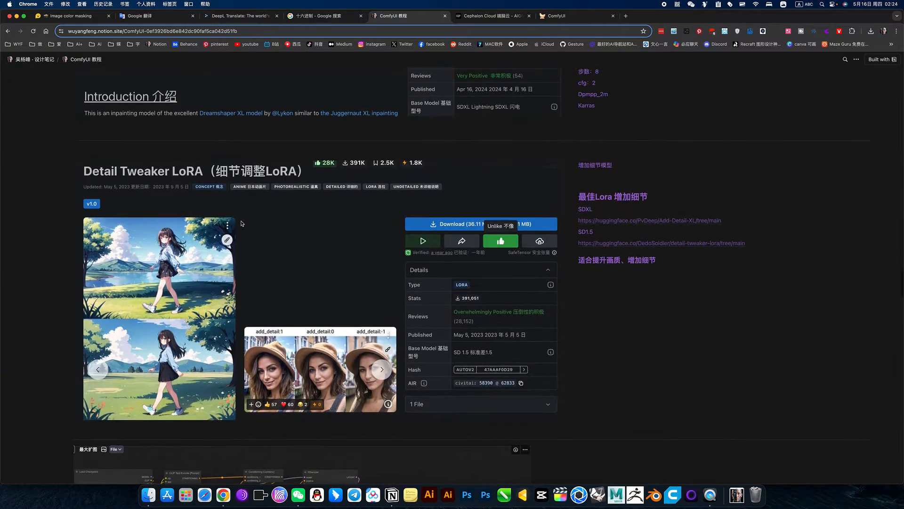
pyautogui.scroll(-8, 241, 223)
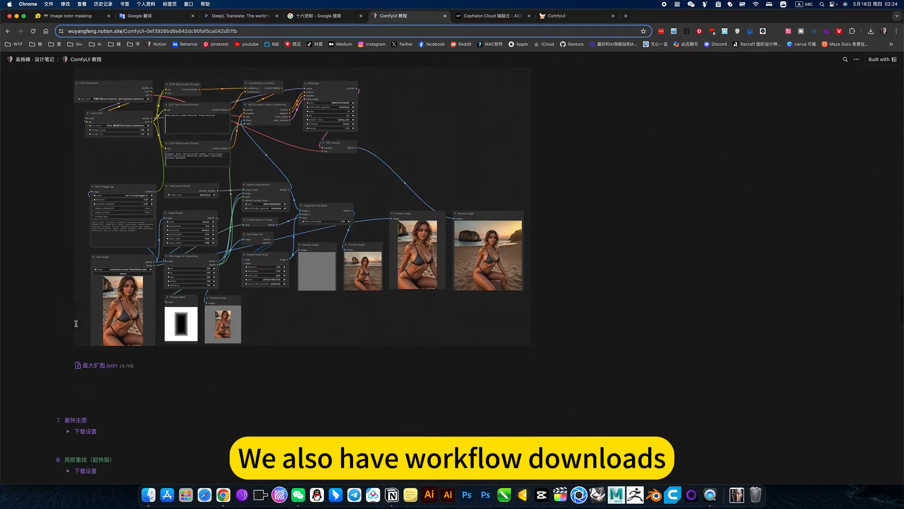
pyautogui.scroll(8, 76, 323)
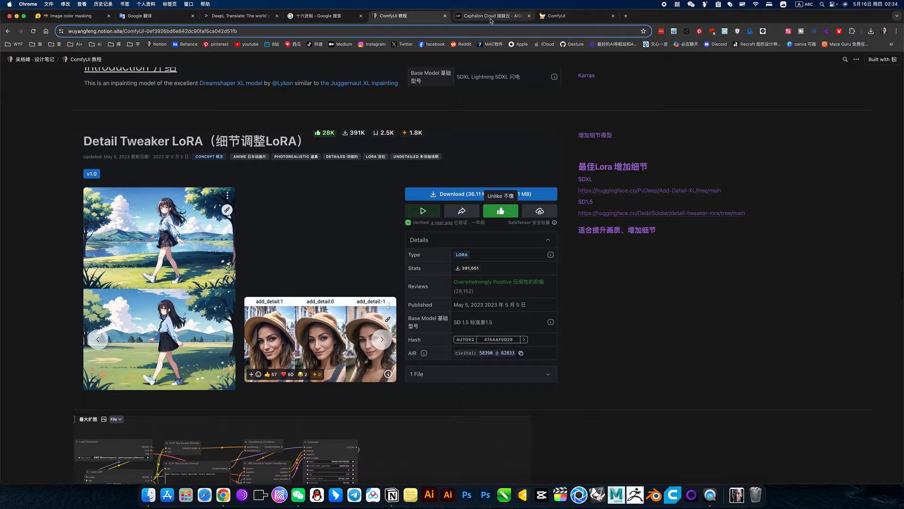
# Check the ComfyUI images offered on the Cephalon Cloud page and return to the ComfyUI workflow.
pyautogui.click(490, 17)
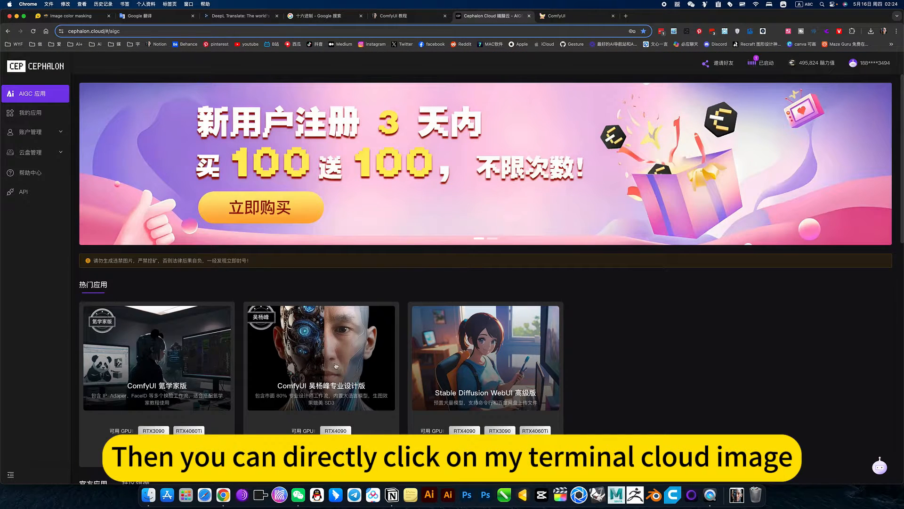
pyautogui.click(565, 17)
pyautogui.scroll(-10, 262, 284)
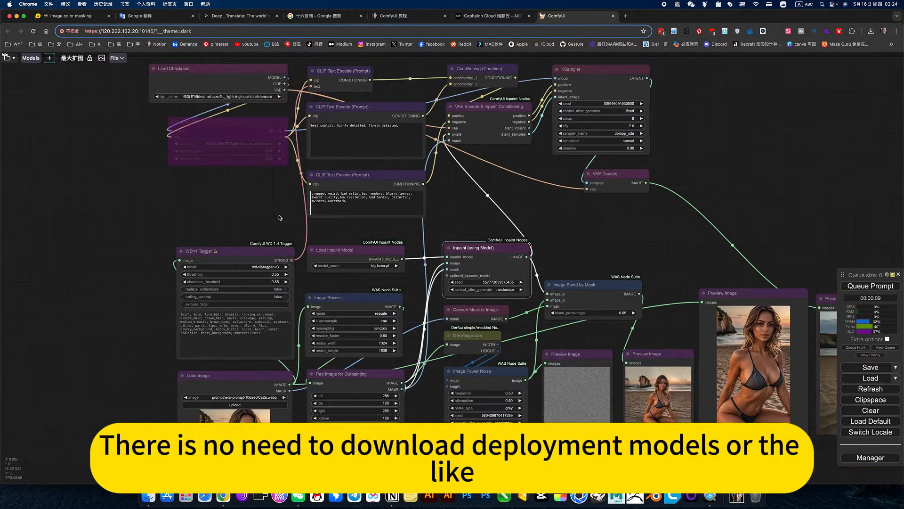
pyautogui.moveTo(279, 217); pyautogui.dragTo(309, 228)
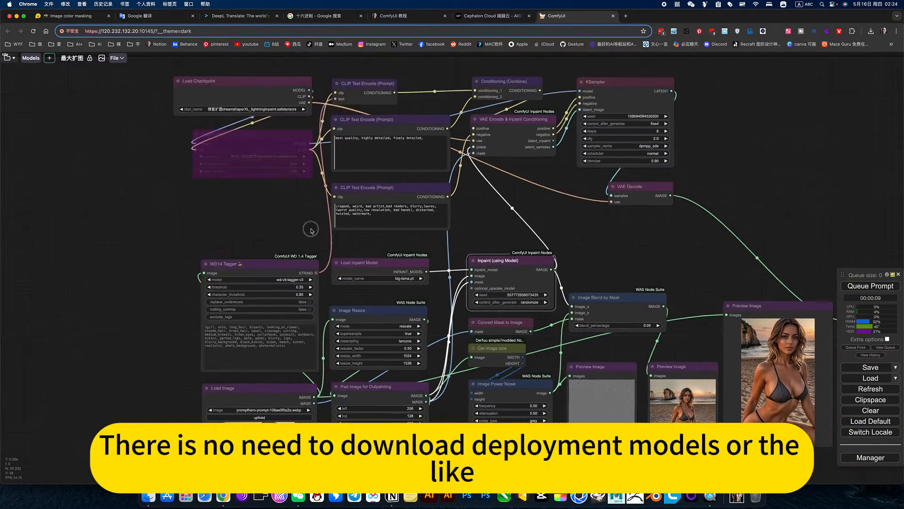
# Browse the saved workflows in the workspace folder and close the list.
pyautogui.click(8, 57)
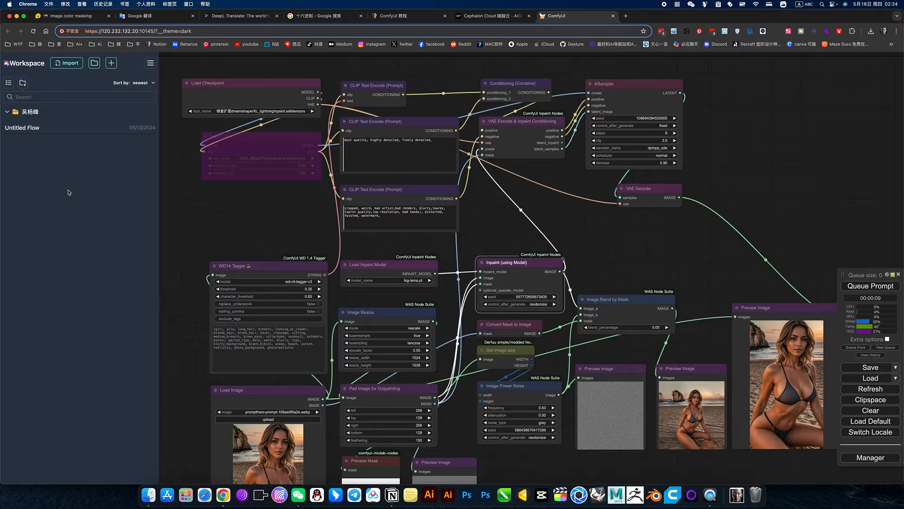
pyautogui.click(55, 229)
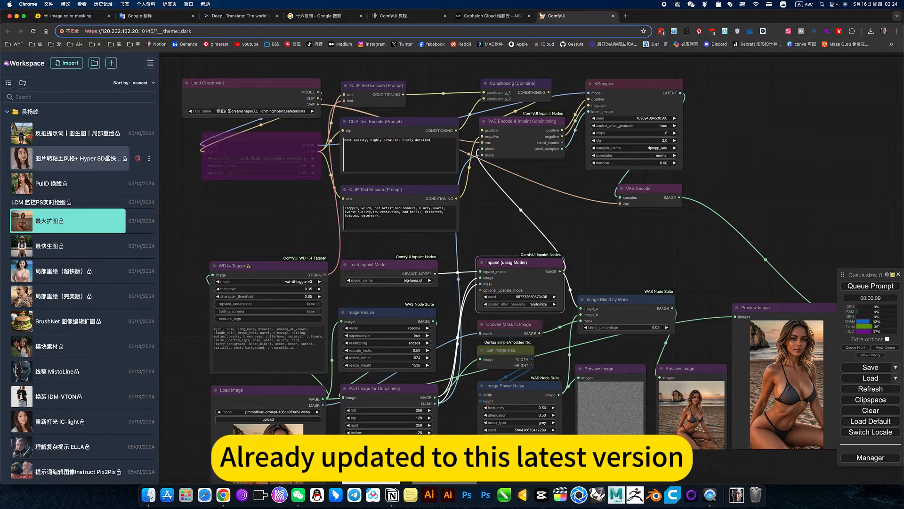
pyautogui.click(253, 239)
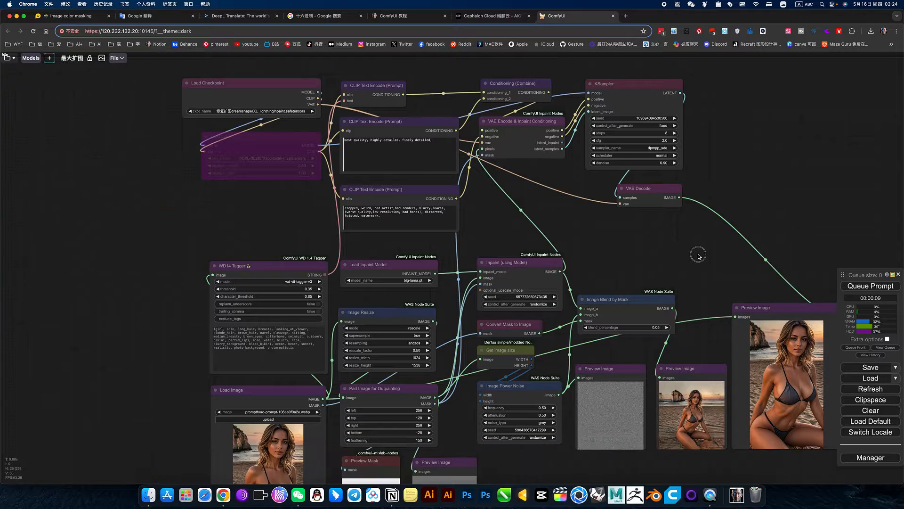
# Re-enable the bypassed Load LoRA node below the checkpoint loader.
pyautogui.moveTo(698, 254); pyautogui.dragTo(536, 174)
pyautogui.scroll(-4, 400, 413)
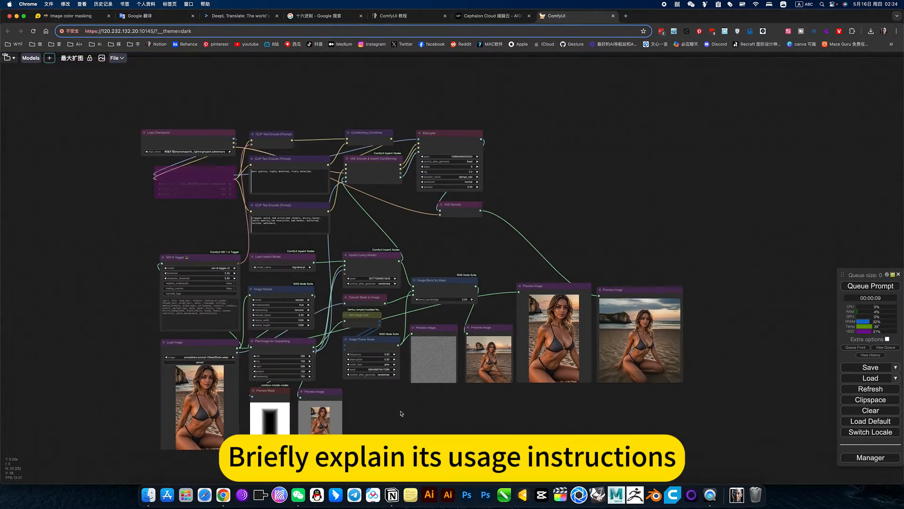
pyautogui.moveTo(170, 203); pyautogui.dragTo(242, 232)
pyautogui.scroll(2, 277, 231)
pyautogui.scroll(3, 278, 231)
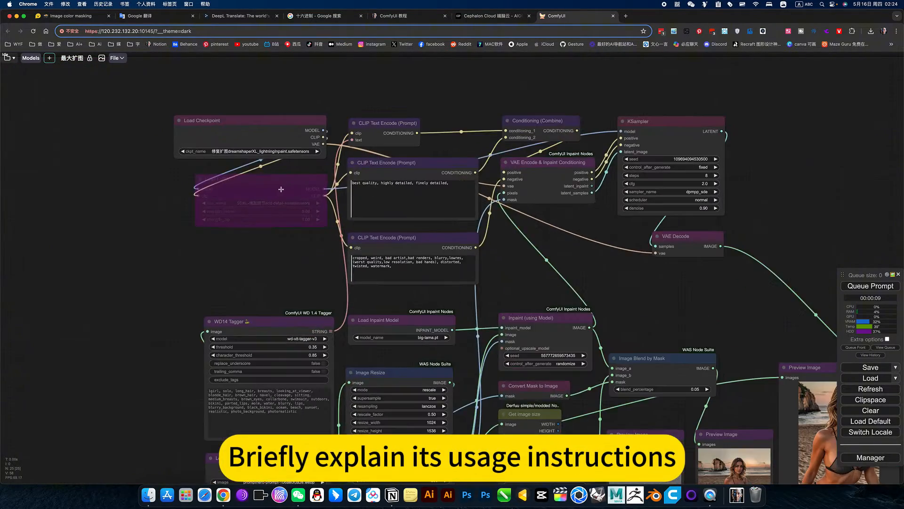
pyautogui.rightClick(279, 183)
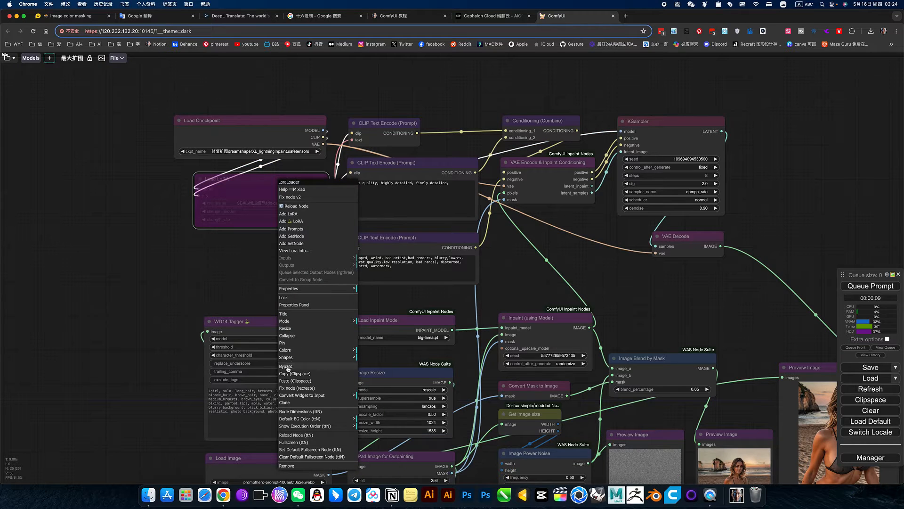
pyautogui.click(287, 367)
pyautogui.click(258, 269)
# Look through the LoRA files available for the Load LoRA node, leaving the current selection in place.
pyautogui.scroll(10, 258, 269)
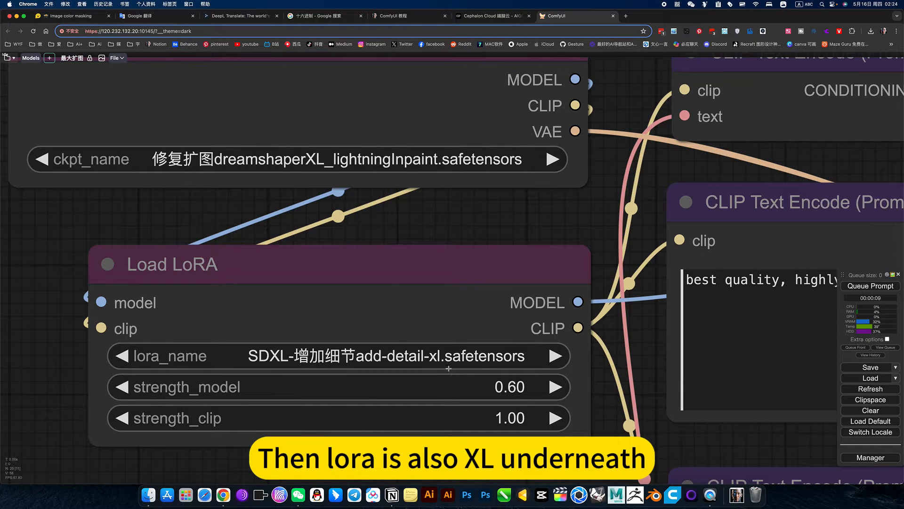
pyautogui.click(397, 357)
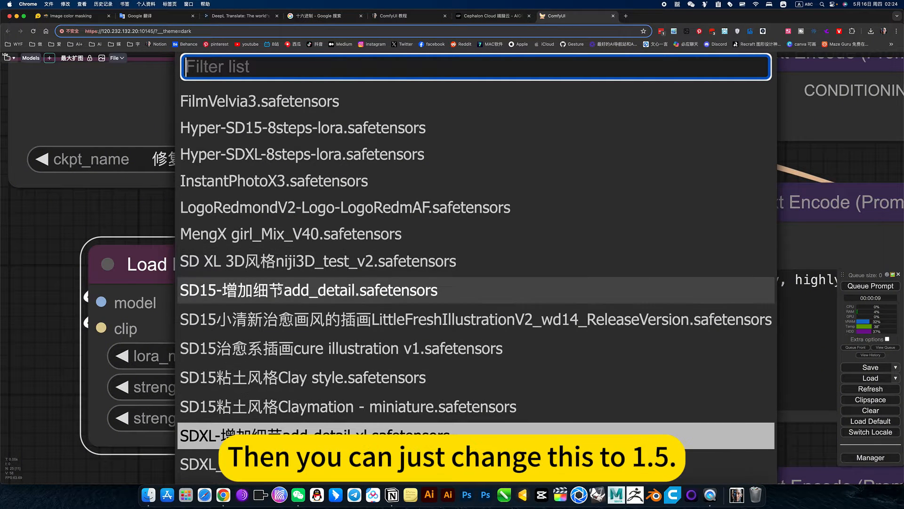
pyautogui.click(142, 206)
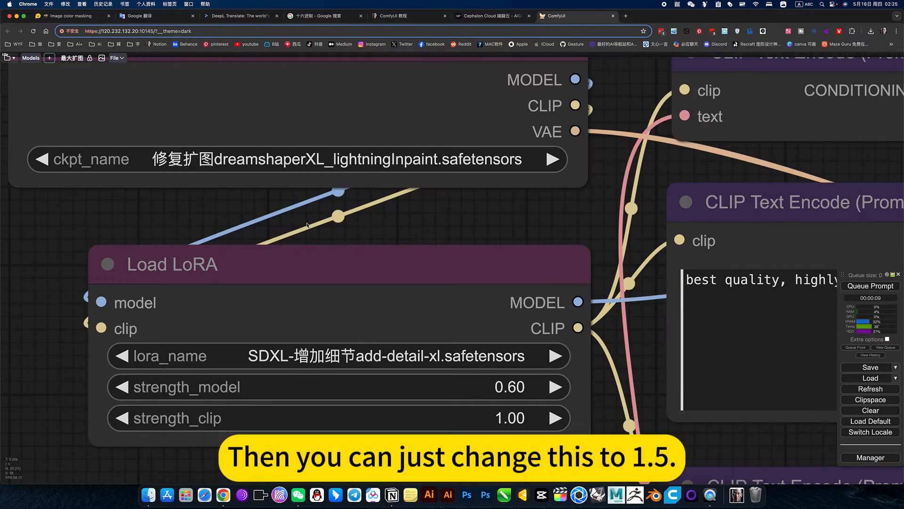
# Examine the image input stage, covering the WD14 Tagger, Load Image, Image Resize and Pad Image for Outpainting nodes.
pyautogui.scroll(-5, 306, 223)
pyautogui.scroll(-10, 323, 391)
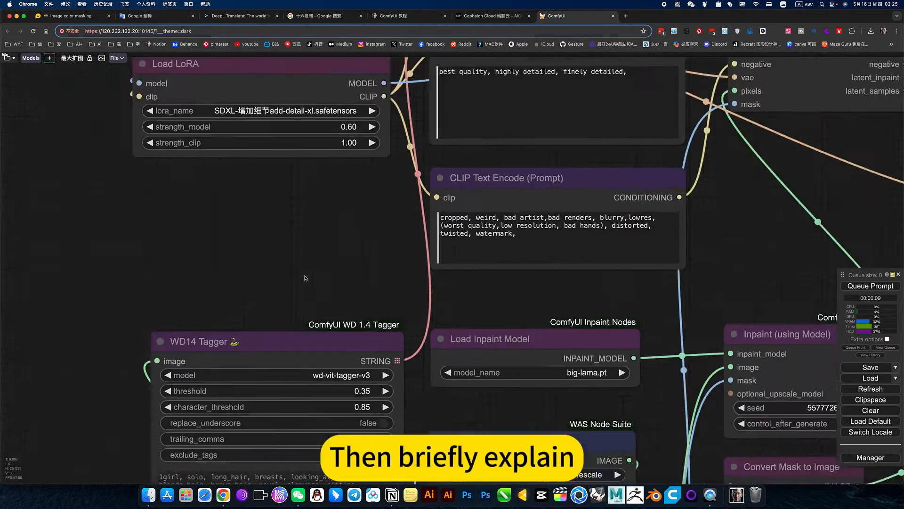
pyautogui.scroll(-5, 329, 188)
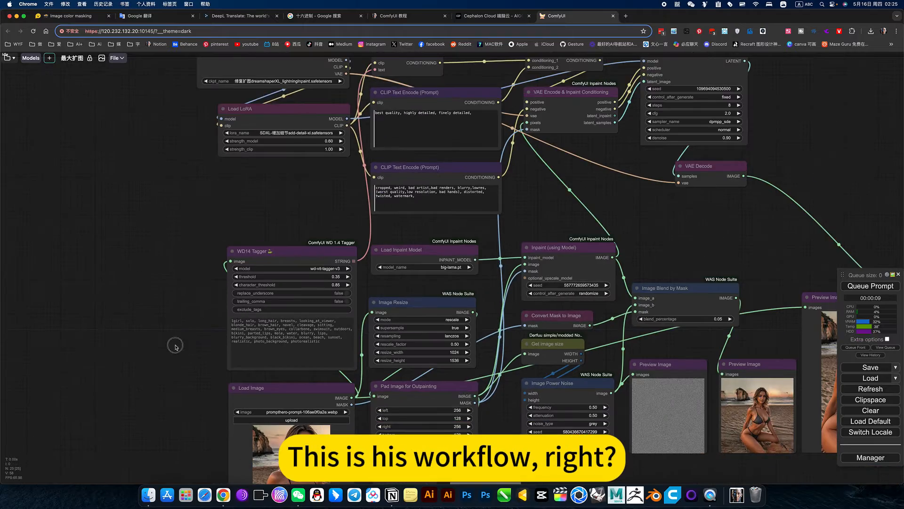
pyautogui.scroll(5, 253, 394)
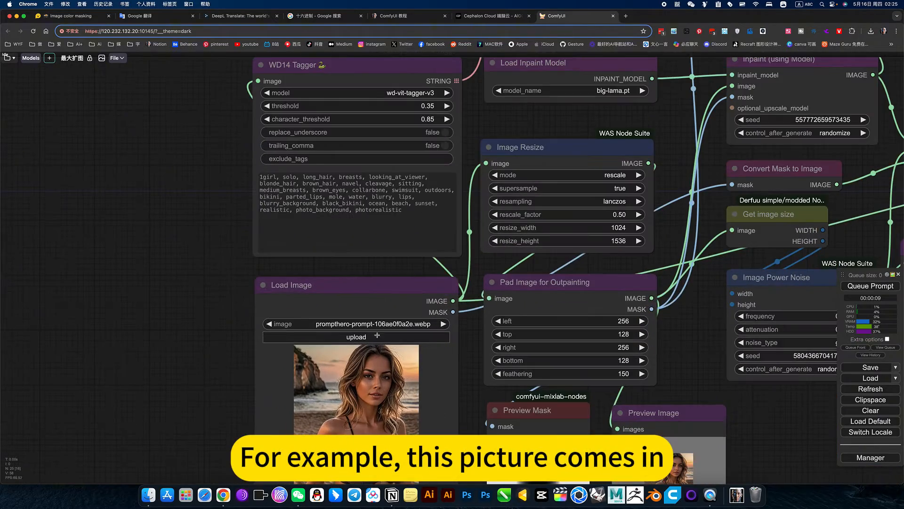
pyautogui.moveTo(221, 302); pyautogui.dragTo(169, 336)
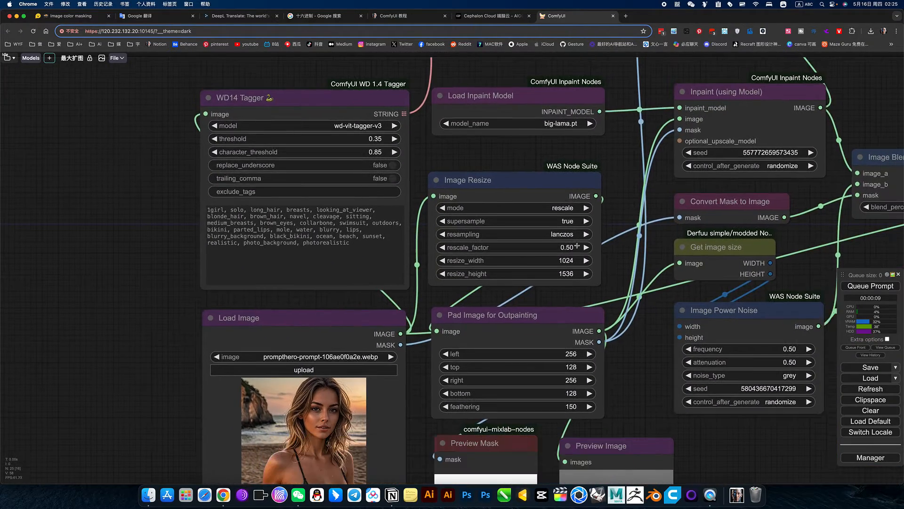
pyautogui.moveTo(608, 219); pyautogui.dragTo(563, 221)
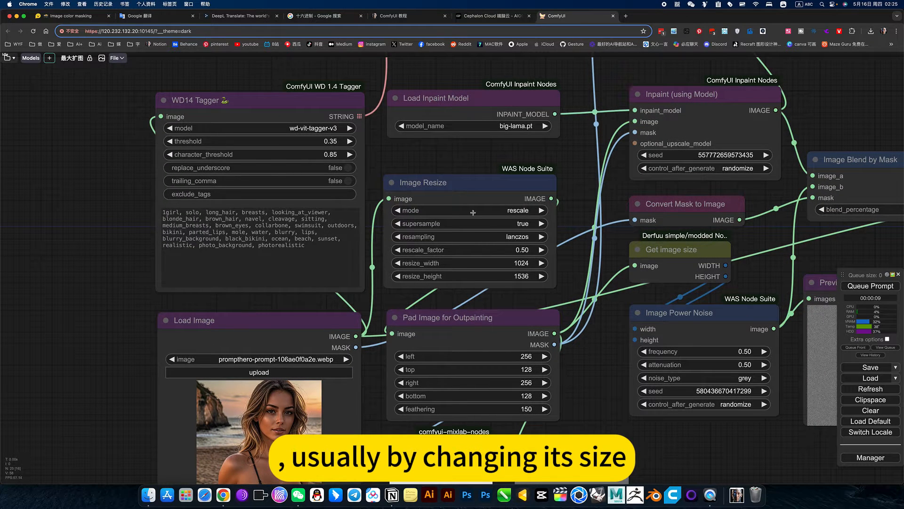
# Examine the padding and feathering values of the Pad Image for Outpainting node together with its mask and image previews.
pyautogui.moveTo(542, 209); pyautogui.dragTo(498, 156)
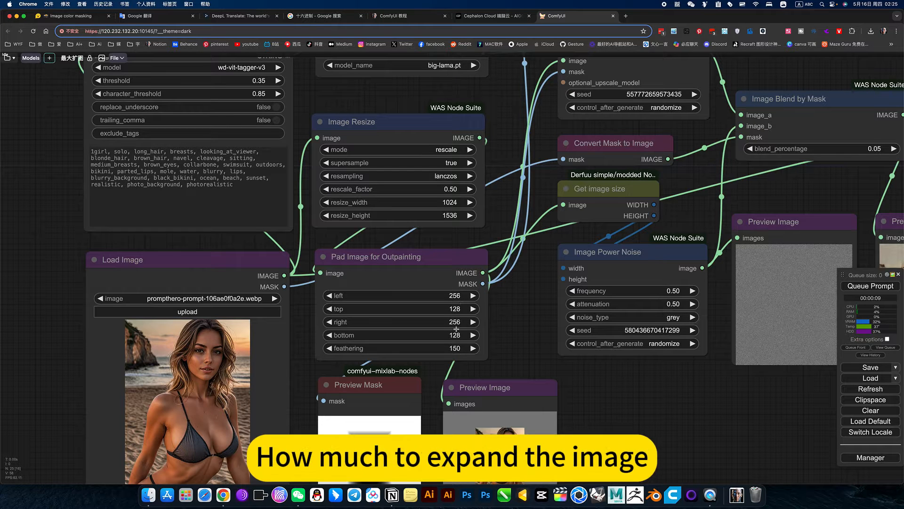
pyautogui.moveTo(511, 346); pyautogui.dragTo(542, 191)
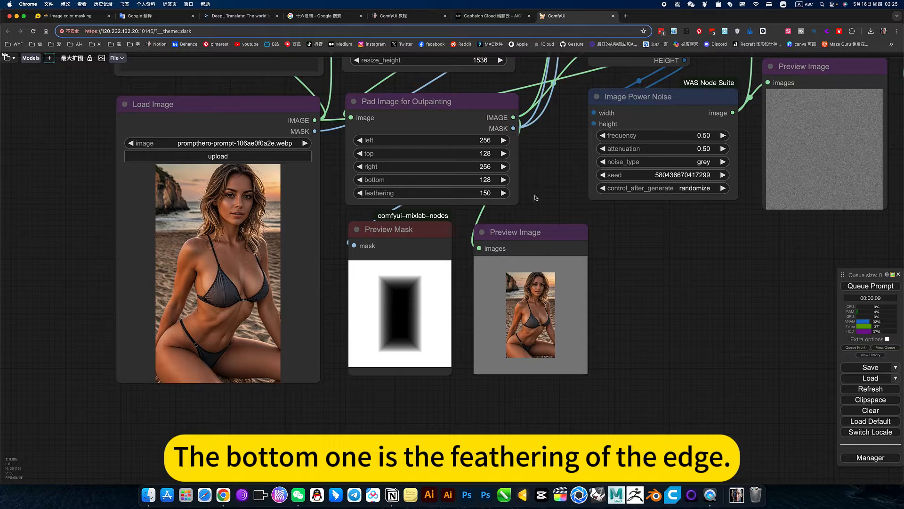
pyautogui.scroll(14, 496, 193)
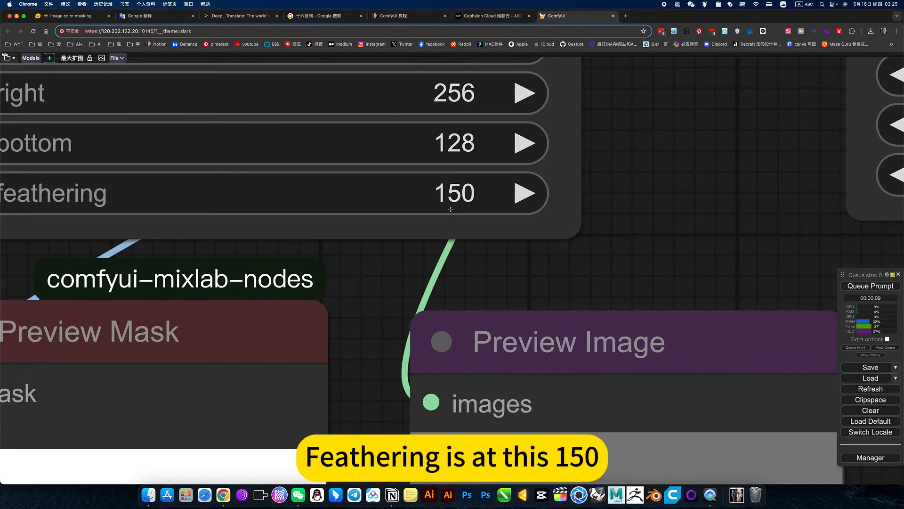
pyautogui.scroll(-14, 450, 209)
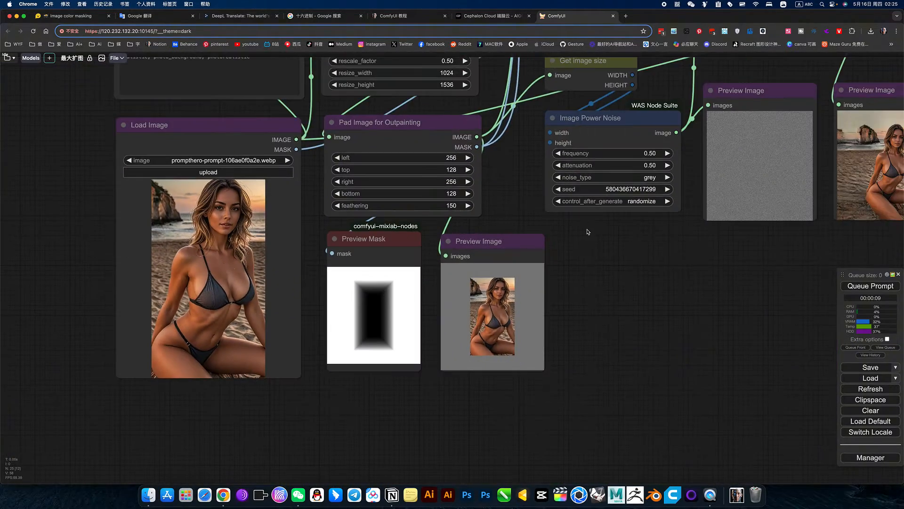
pyautogui.moveTo(588, 245); pyautogui.dragTo(576, 417)
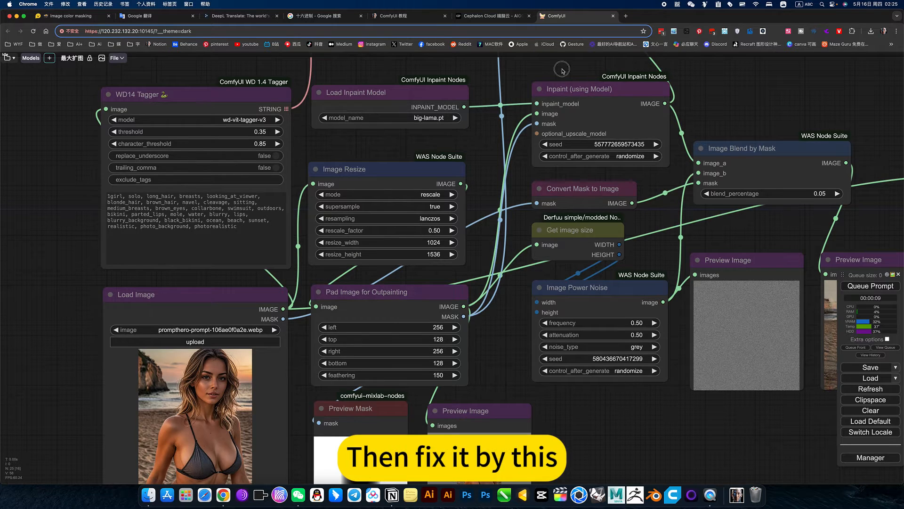
# Examine the Load Inpaint Model node and its connection to the Inpaint (using Model) node.
pyautogui.moveTo(561, 70); pyautogui.dragTo(534, 238)
pyautogui.scroll(5, 542, 270)
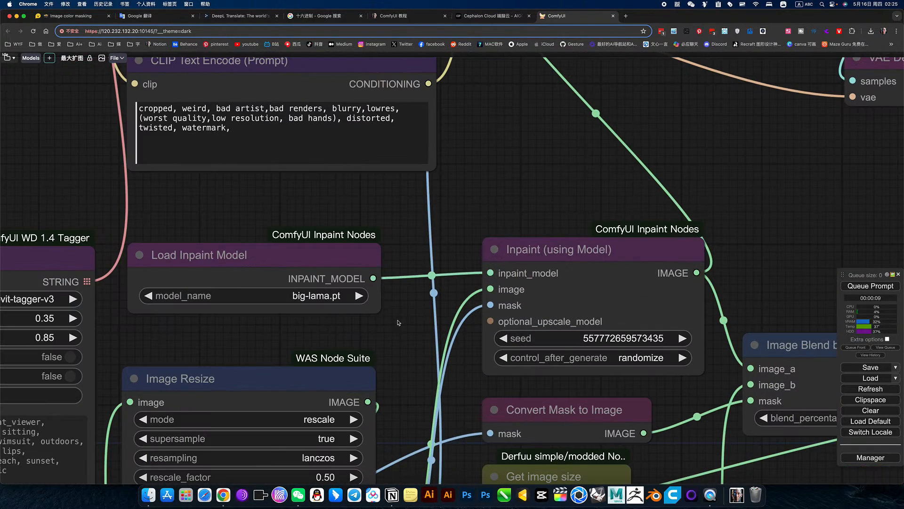
pyautogui.scroll(-7, 398, 322)
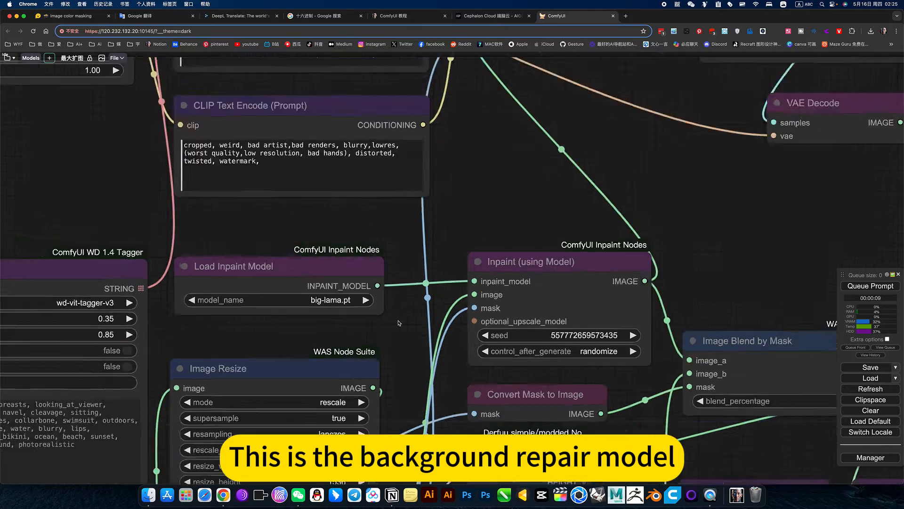
pyautogui.moveTo(466, 256); pyautogui.dragTo(466, 167)
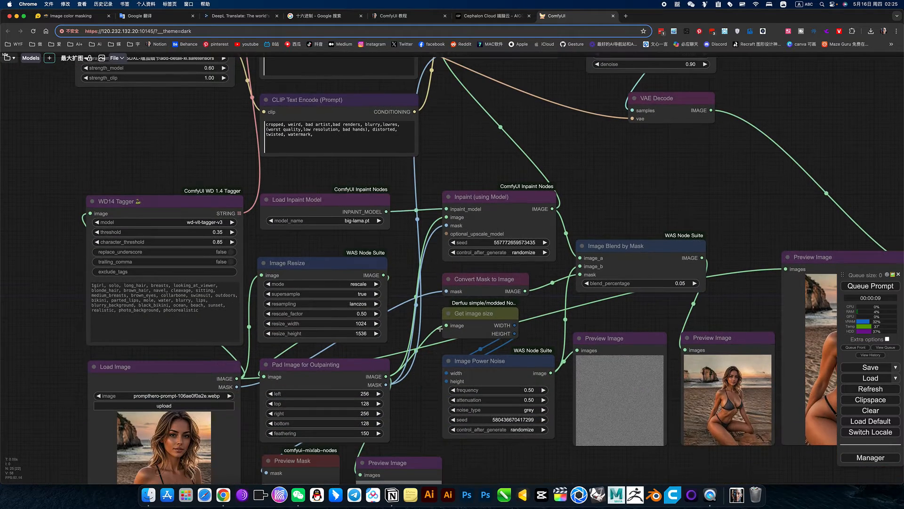
# Select the Pad Image for Outpainting node and trace its outputs to the Inpaint and Get image size nodes.
pyautogui.click(370, 369)
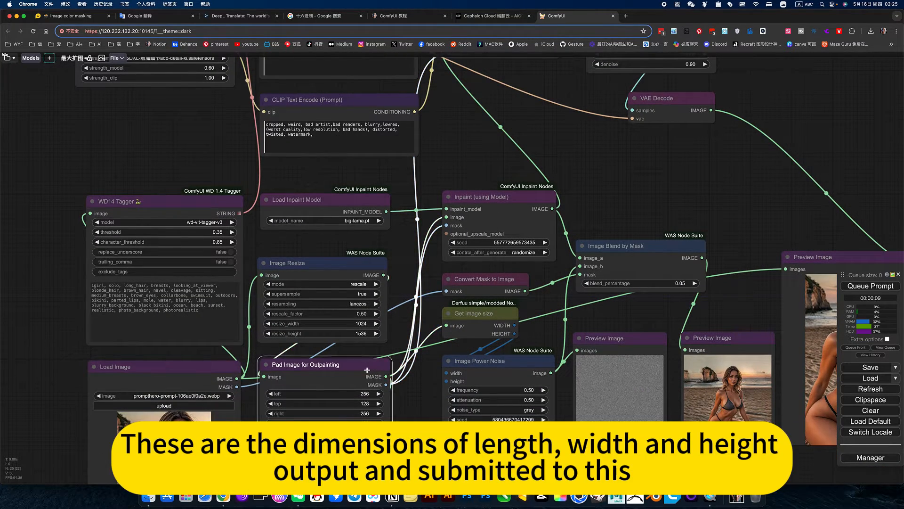
pyautogui.scroll(5, 377, 386)
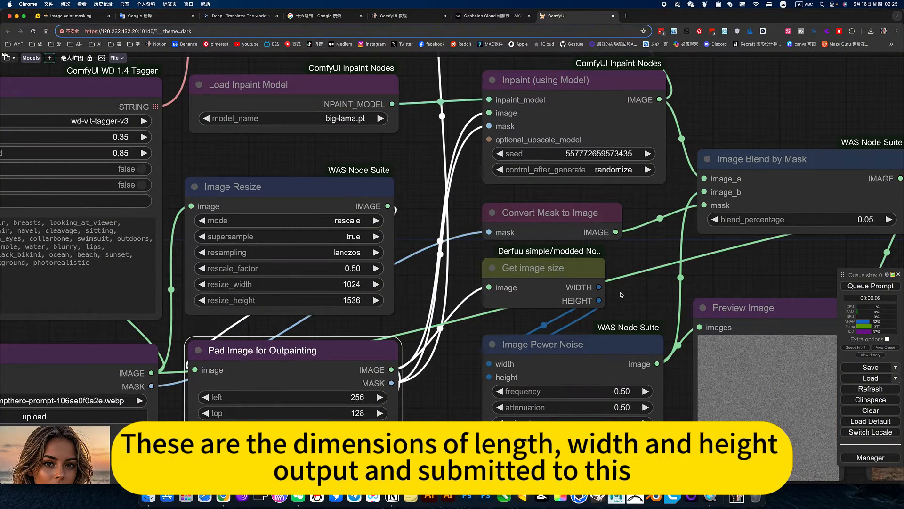
pyautogui.scroll(-5, 621, 295)
pyautogui.scroll(5, 706, 277)
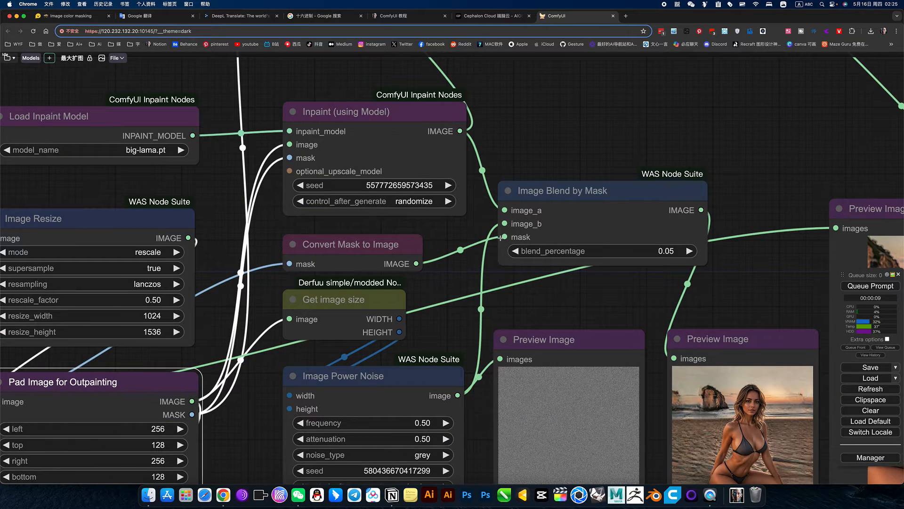
# Examine the Image Blend by Mask and Image Power Noise nodes, opening the blend_percentage value without changing it.
pyautogui.click(579, 193)
pyautogui.scroll(-4, 596, 295)
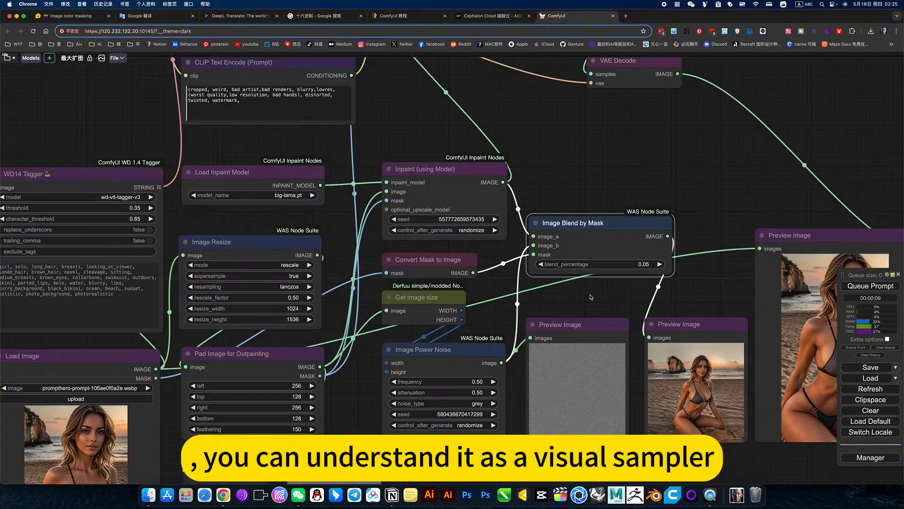
pyautogui.moveTo(592, 286); pyautogui.dragTo(617, 197)
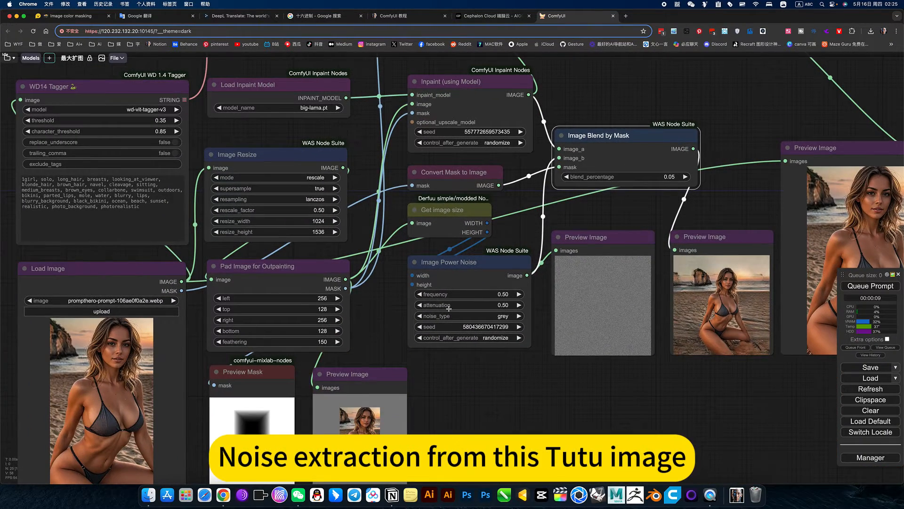
pyautogui.scroll(5, 460, 291)
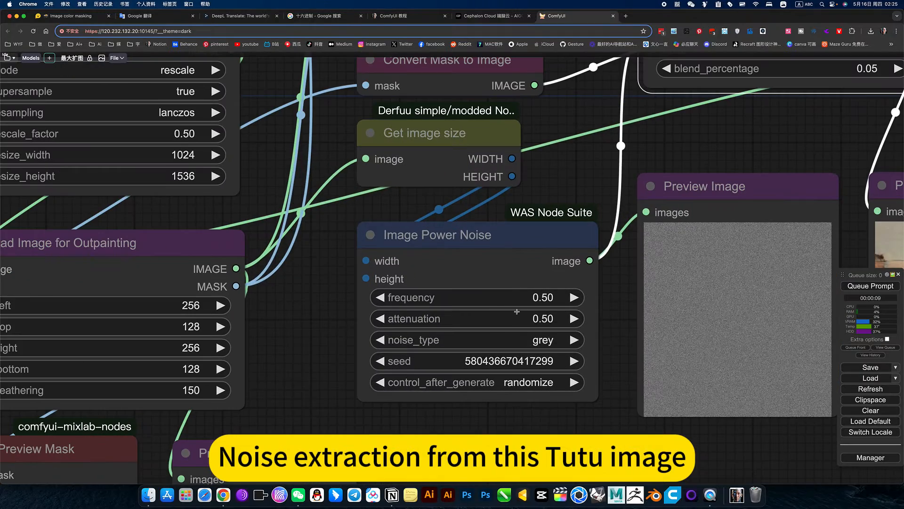
pyautogui.scroll(-5, 517, 311)
pyautogui.moveTo(636, 219); pyautogui.dragTo(580, 223)
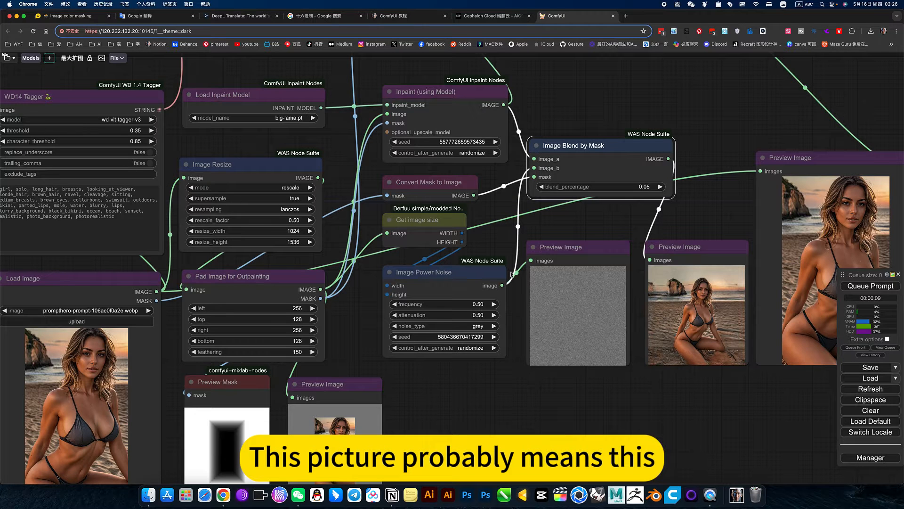
pyautogui.click(646, 187)
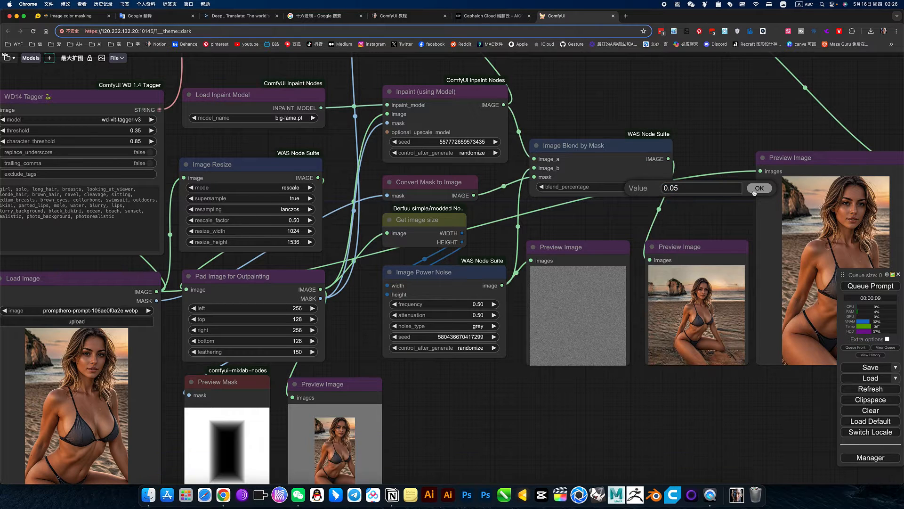
pyautogui.scroll(-3, 689, 210)
pyautogui.scroll(-2, 689, 210)
# Trace the WD14 Tagger output through the text-fed CLIP Text Encode node to the Conditioning (Combine) node.
pyautogui.moveTo(683, 137); pyautogui.dragTo(667, 283)
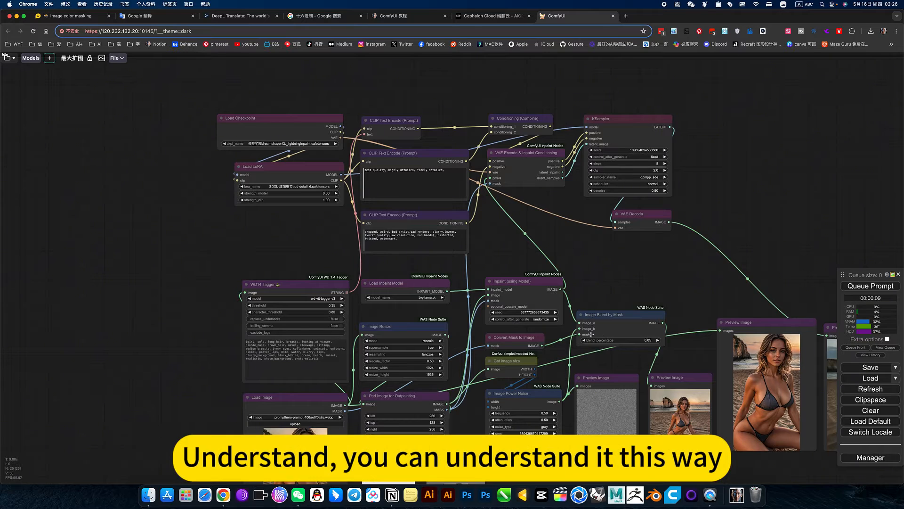
pyautogui.moveTo(268, 235); pyautogui.dragTo(437, 210)
pyautogui.scroll(6, 451, 378)
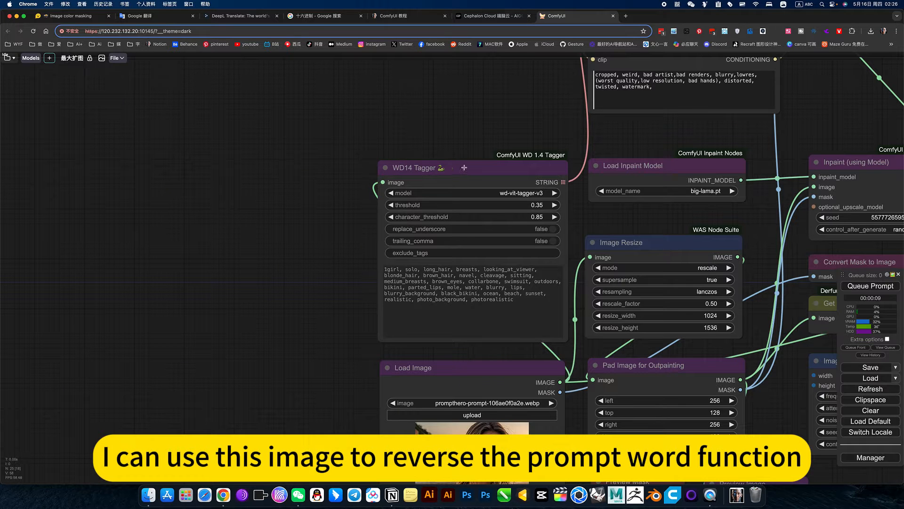
pyautogui.click(458, 171)
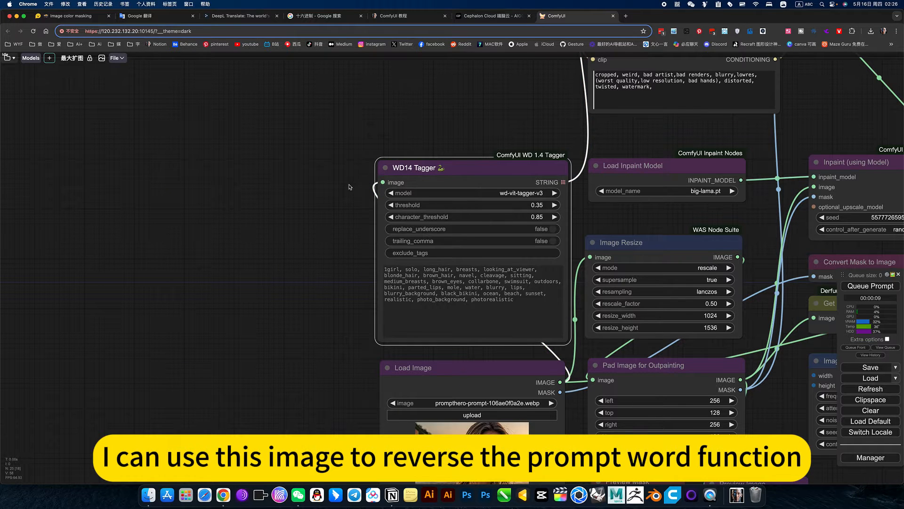
pyautogui.scroll(10, 448, 137)
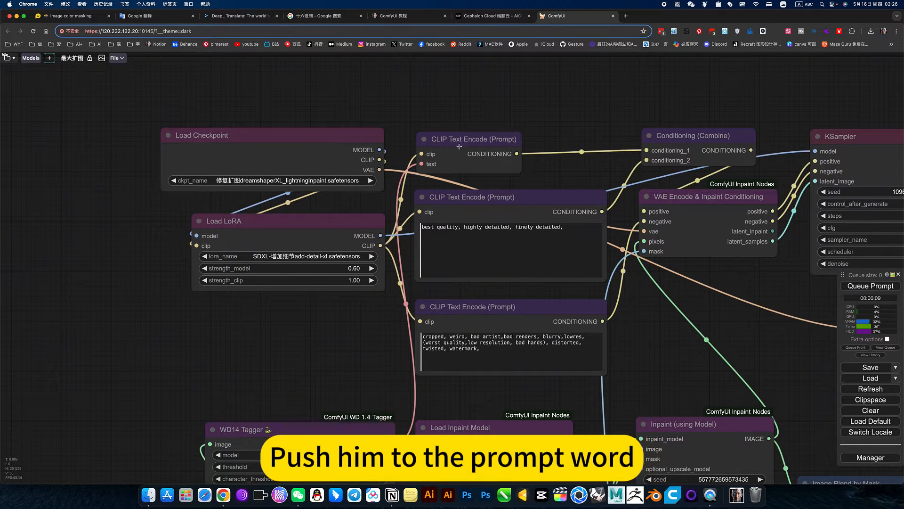
pyautogui.click(459, 146)
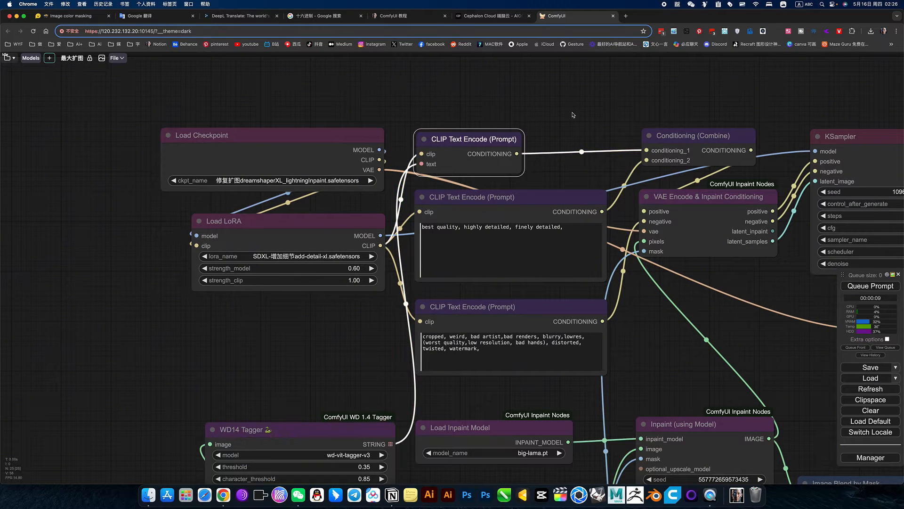
pyautogui.hscroll(5, 464, 132)
pyautogui.click(552, 162)
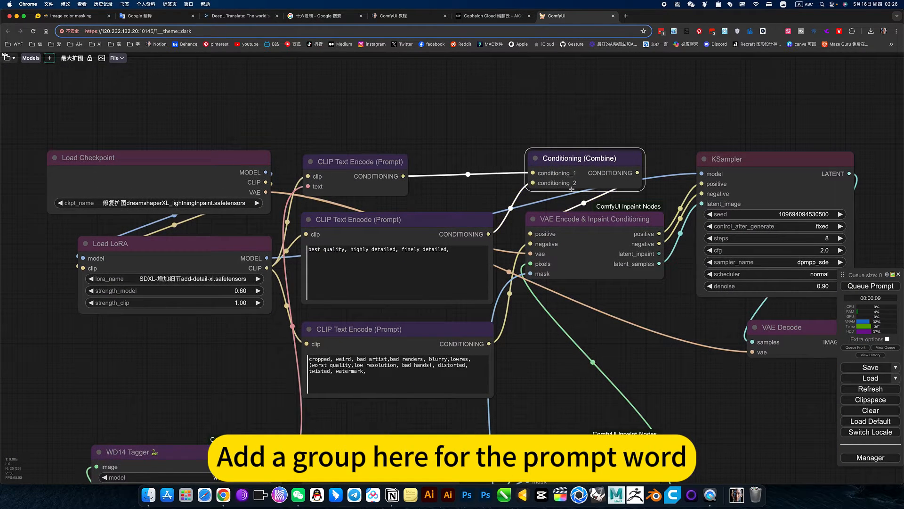
# Examine the three CLIP Text Encode nodes, comparing the tagger-fed prompt with the written positive and negative prompts.
pyautogui.hscroll(-5, 466, 137)
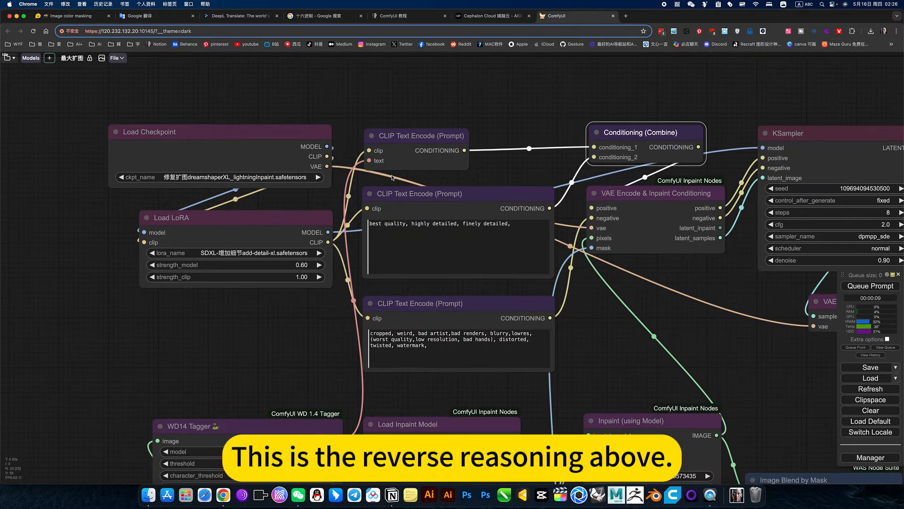
pyautogui.click(420, 137)
pyautogui.click(452, 200)
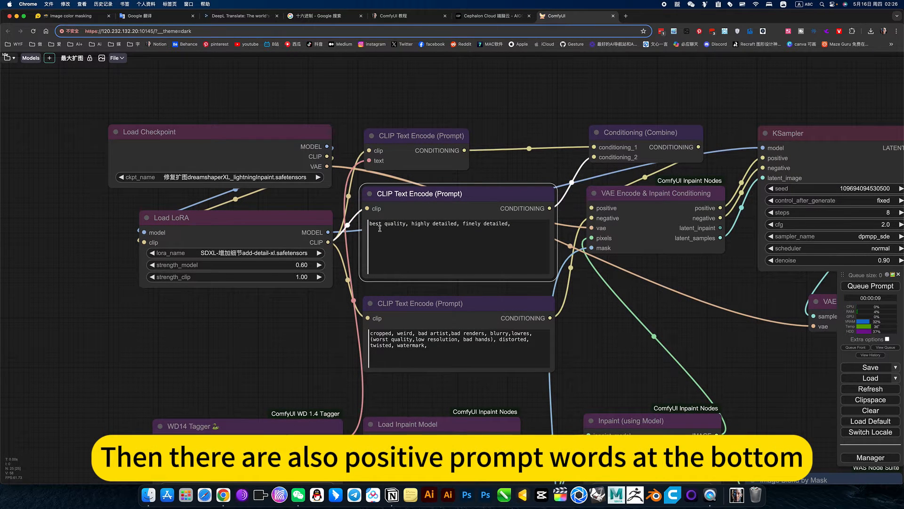
pyautogui.scroll(-1, 289, 339)
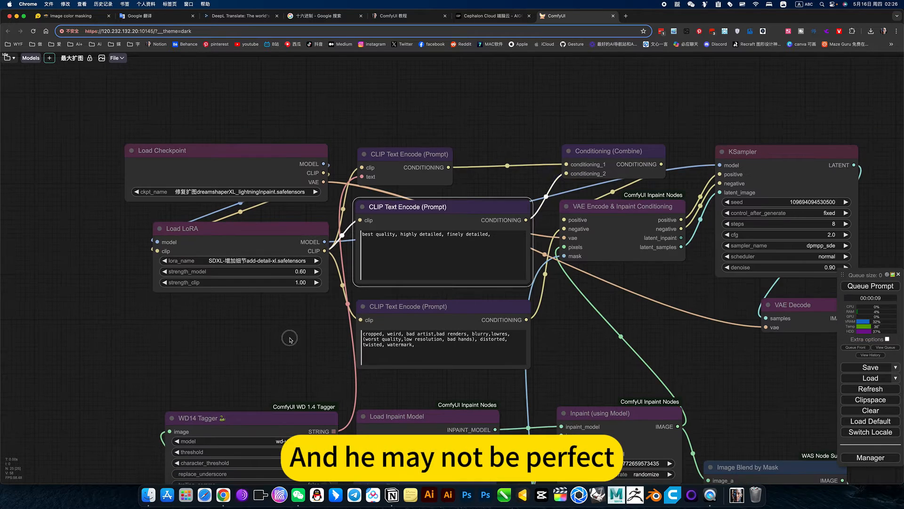
pyautogui.click(289, 338)
pyautogui.moveTo(300, 323); pyautogui.dragTo(290, 368)
pyautogui.moveTo(294, 337); pyautogui.dragTo(358, 219)
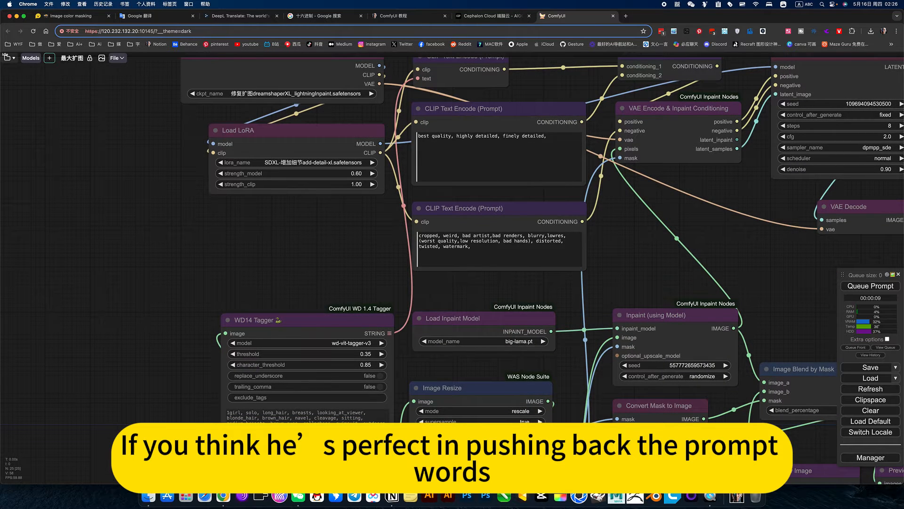
pyautogui.moveTo(554, 229); pyautogui.dragTo(492, 291)
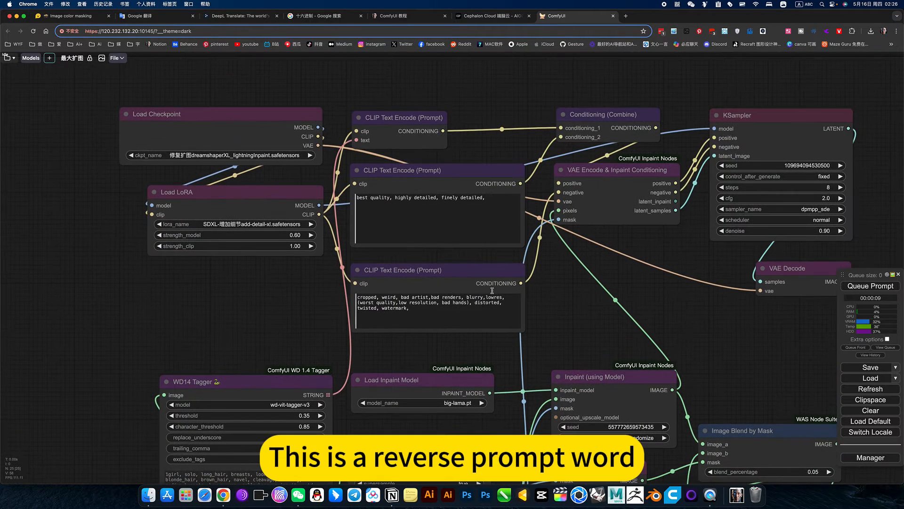
pyautogui.moveTo(583, 316); pyautogui.dragTo(428, 366)
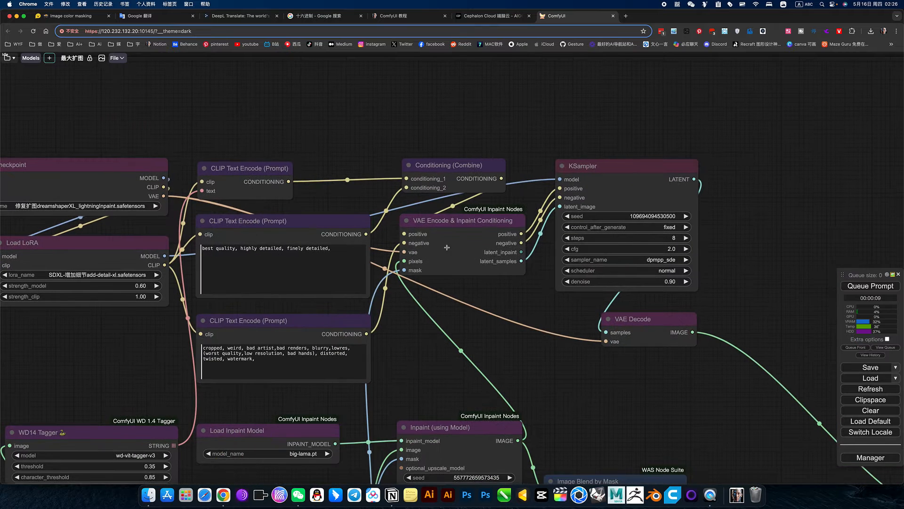
# Trace the flow from VAE Encode & Inpaint Conditioning through the KSampler and VAE Decode to the final image previews.
pyautogui.click(451, 226)
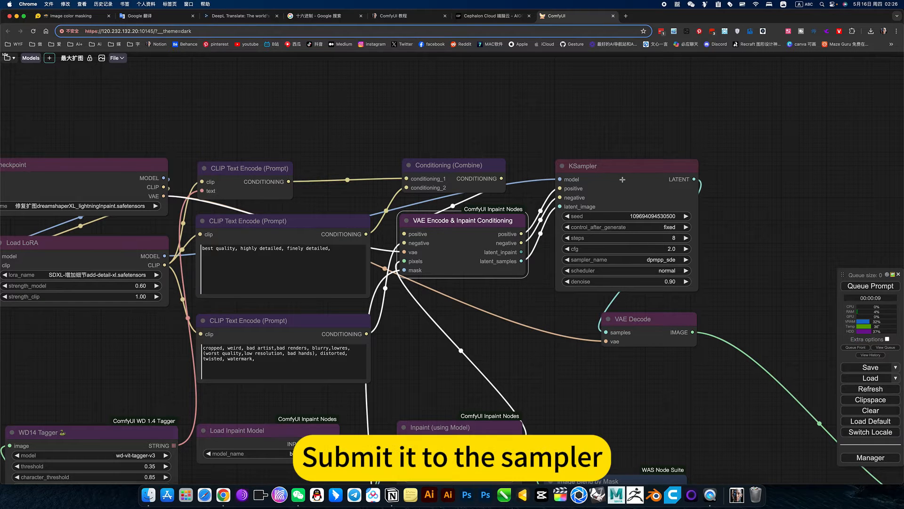
pyautogui.moveTo(754, 274); pyautogui.dragTo(588, 84)
pyautogui.scroll(-6, 604, 255)
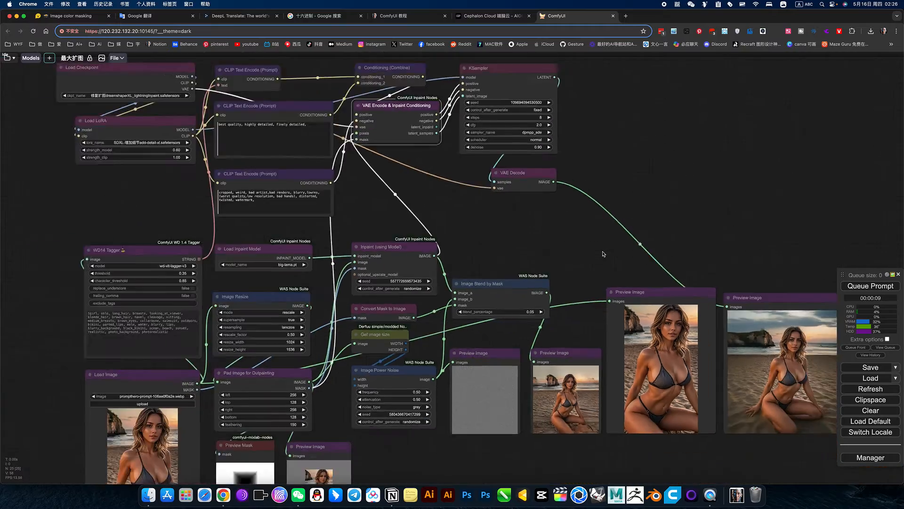
pyautogui.moveTo(563, 243); pyautogui.dragTo(395, 180)
pyautogui.scroll(2, 422, 386)
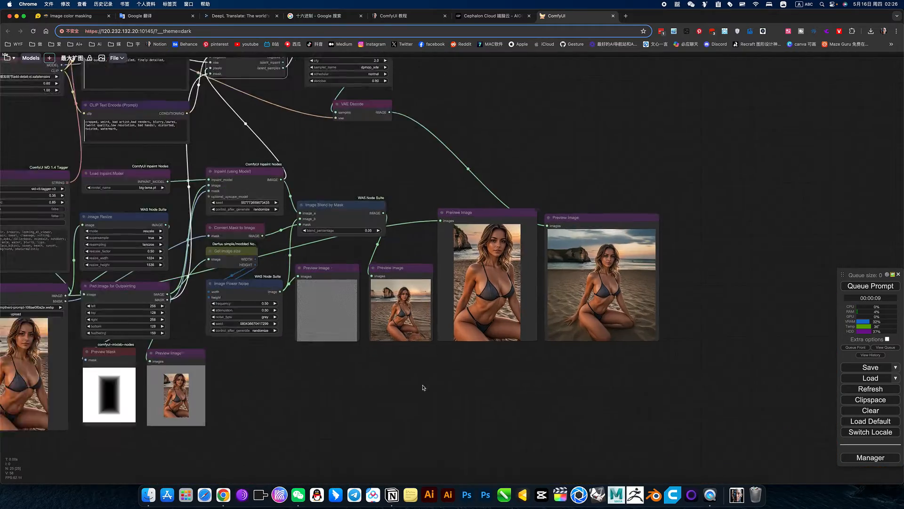
pyautogui.scroll(5, 355, 348)
pyautogui.scroll(-6, 331, 386)
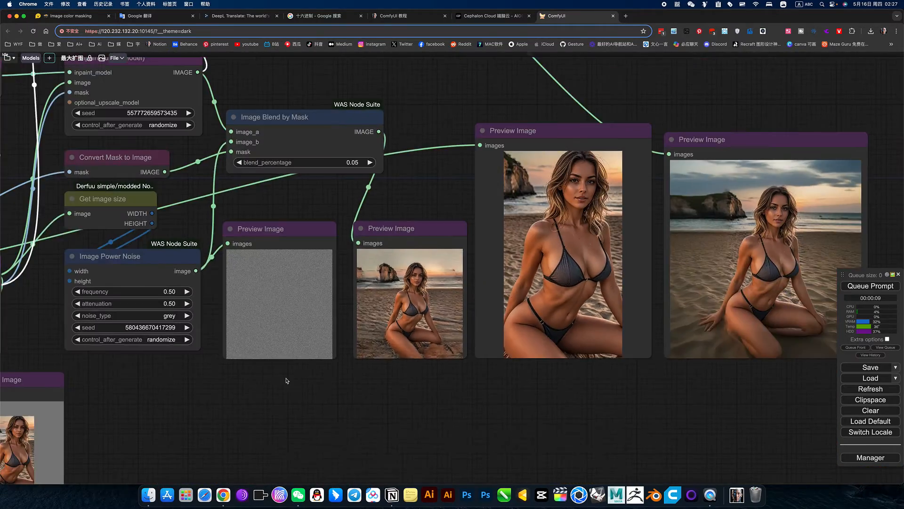
# Review how the Image Power Noise output feeds the Image Blend by Mask node and its preview.
pyautogui.moveTo(286, 379); pyautogui.dragTo(560, 437)
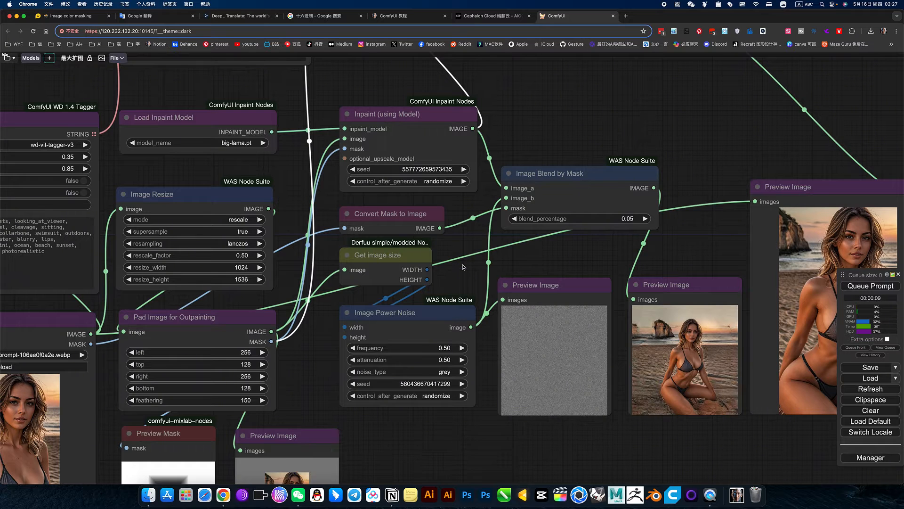
pyautogui.scroll(4, 463, 266)
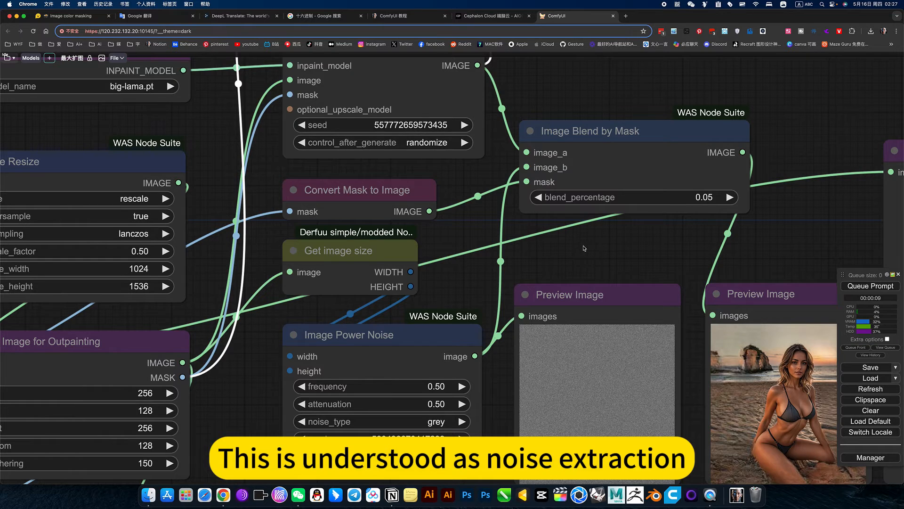
pyautogui.scroll(-8, 585, 246)
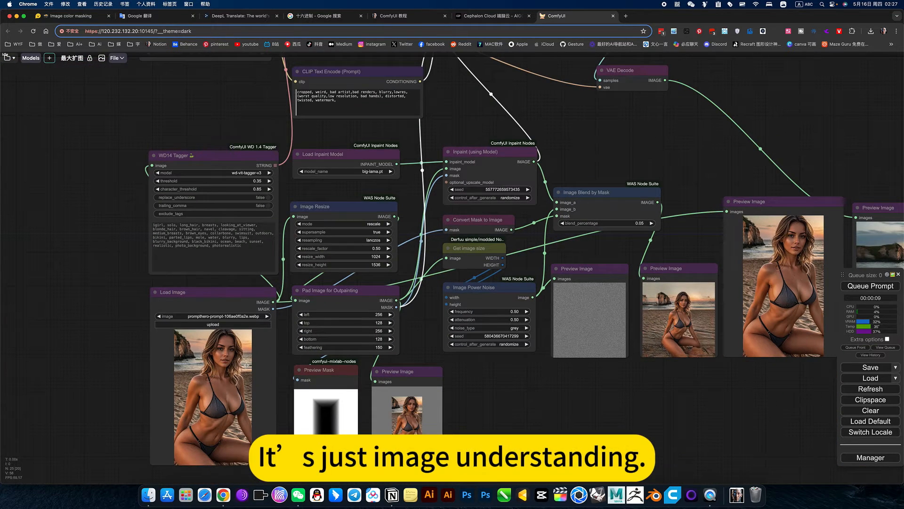
# Inspect the final outpainted preview up close, checking how the expanded beach background blends with the original photo.
pyautogui.moveTo(642, 159); pyautogui.dragTo(381, 185)
pyautogui.scroll(2, 670, 294)
pyautogui.scroll(6, 670, 294)
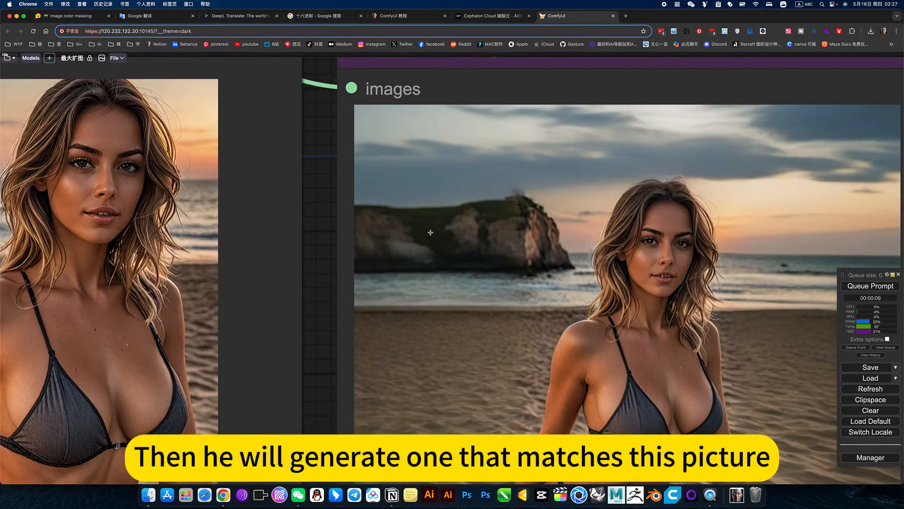
pyautogui.scroll(-6, 463, 262)
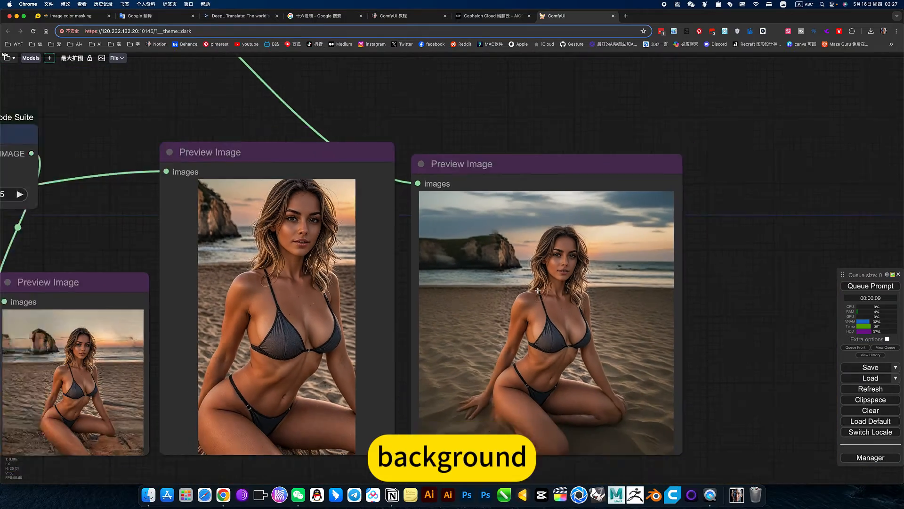
pyautogui.scroll(-3, 538, 291)
pyautogui.scroll(8, 538, 291)
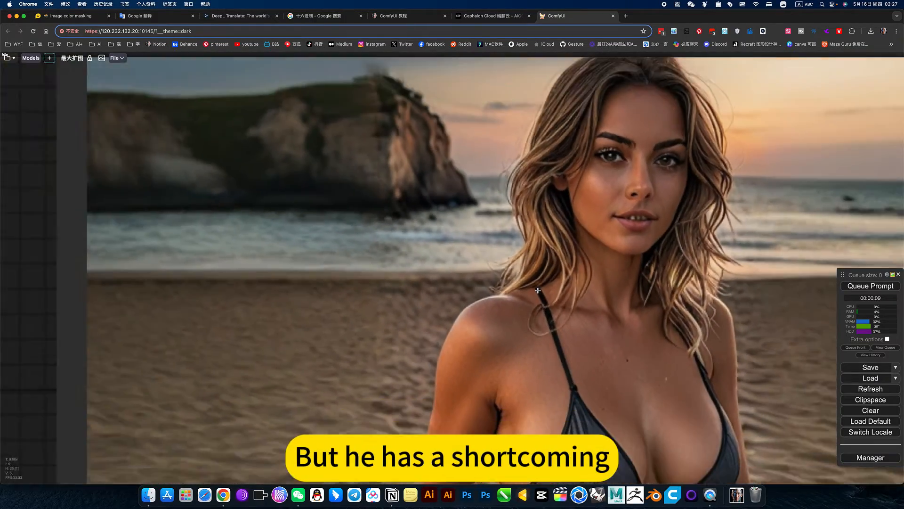
pyautogui.scroll(-2, 538, 290)
pyautogui.scroll(-5, 452, 326)
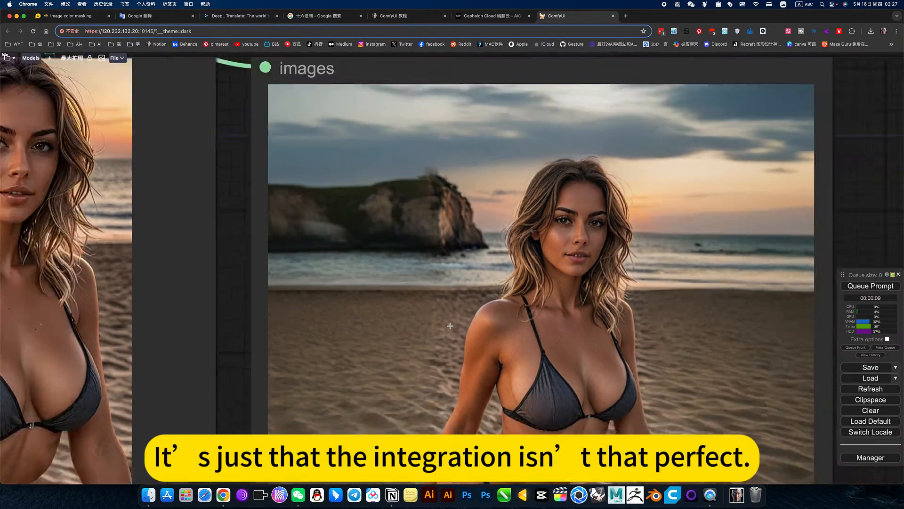
pyautogui.scroll(3, 449, 353)
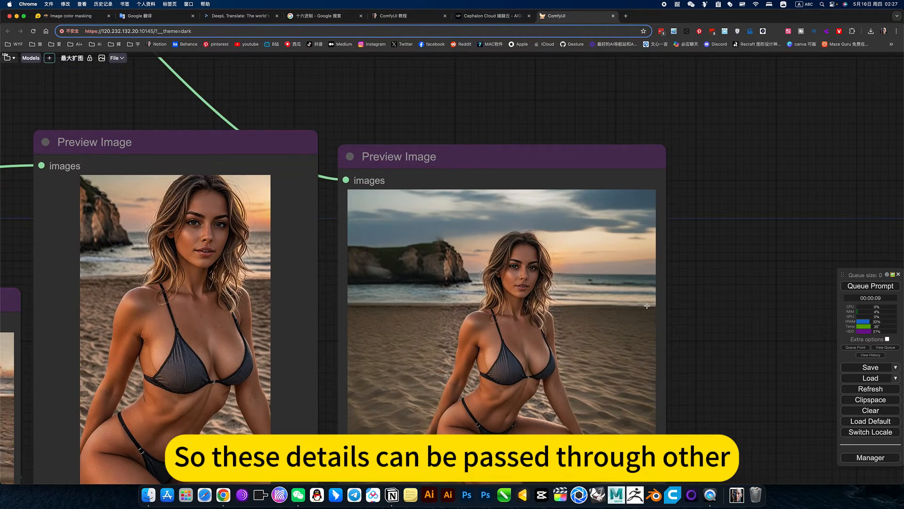
pyautogui.scroll(-4, 647, 307)
pyautogui.scroll(2, 546, 226)
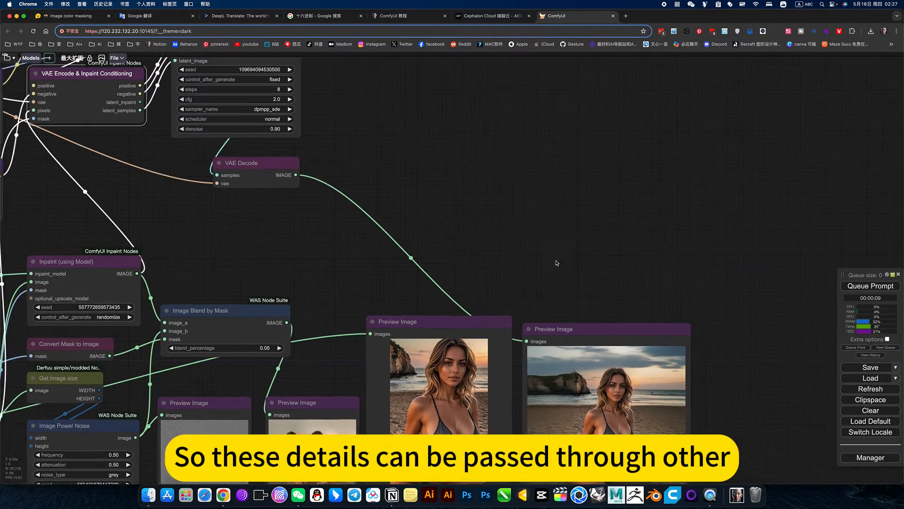
# Browse the saved workflows in the workspace folder down to the 图生图 workflow for refining the details.
pyautogui.moveTo(405, 170); pyautogui.dragTo(288, 129)
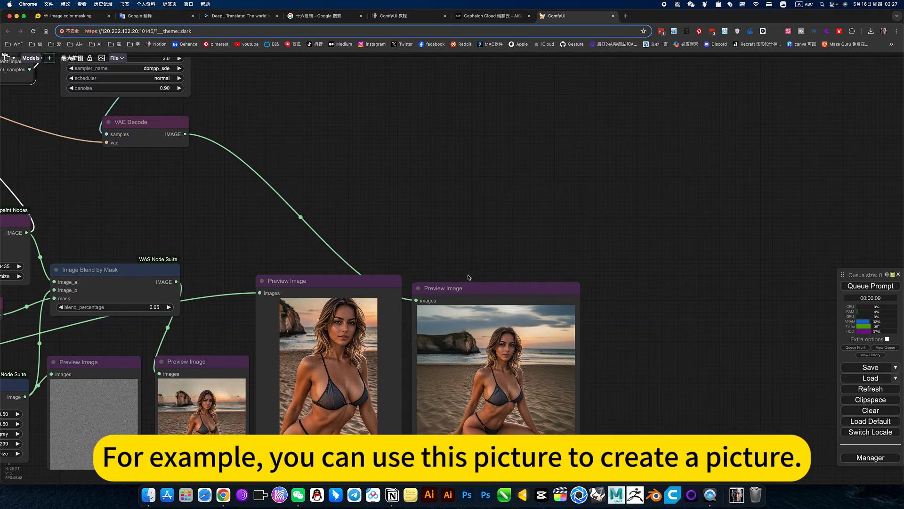
pyautogui.scroll(-5, 468, 277)
pyautogui.scroll(3, 360, 197)
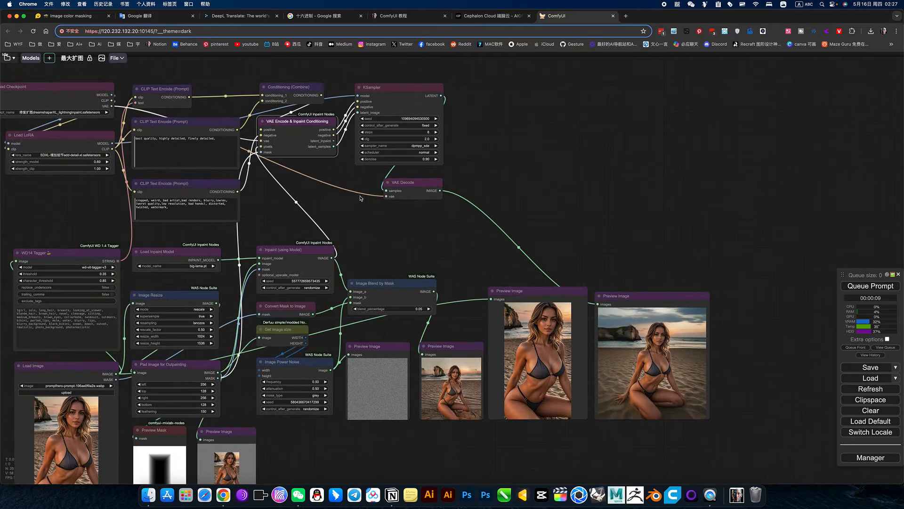
pyautogui.click(8, 58)
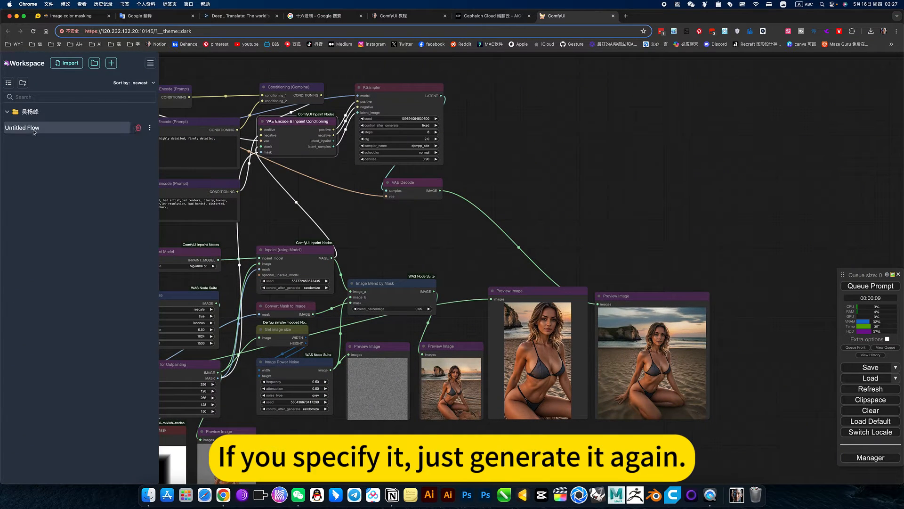
pyautogui.click(8, 113)
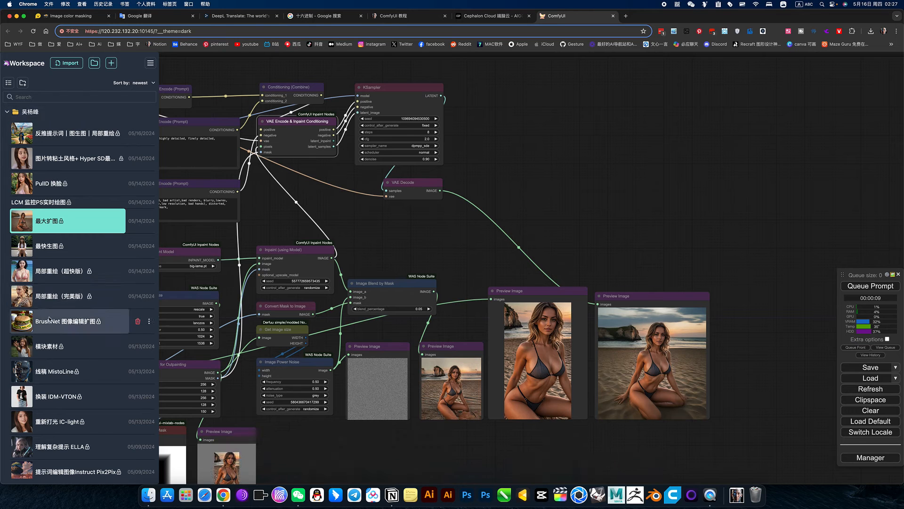
pyautogui.scroll(-5, 66, 325)
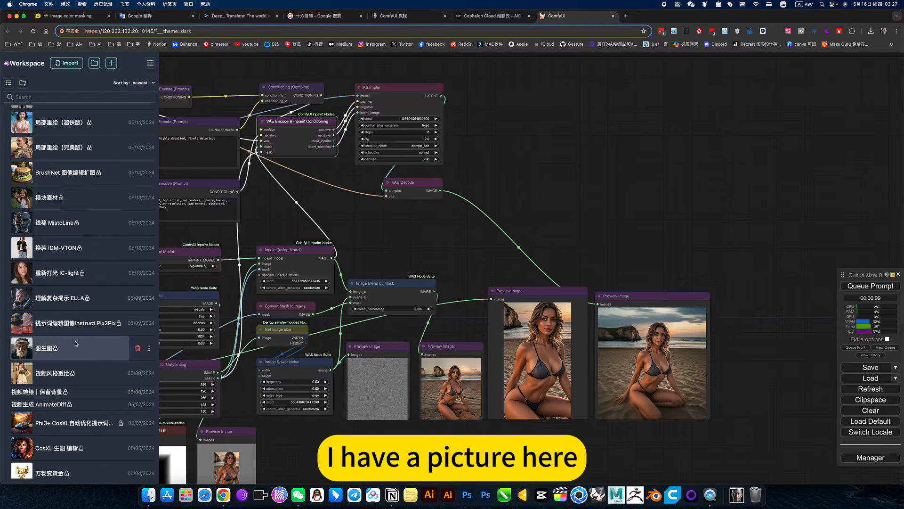
pyautogui.click(71, 356)
pyautogui.moveTo(607, 188); pyautogui.dragTo(710, 164)
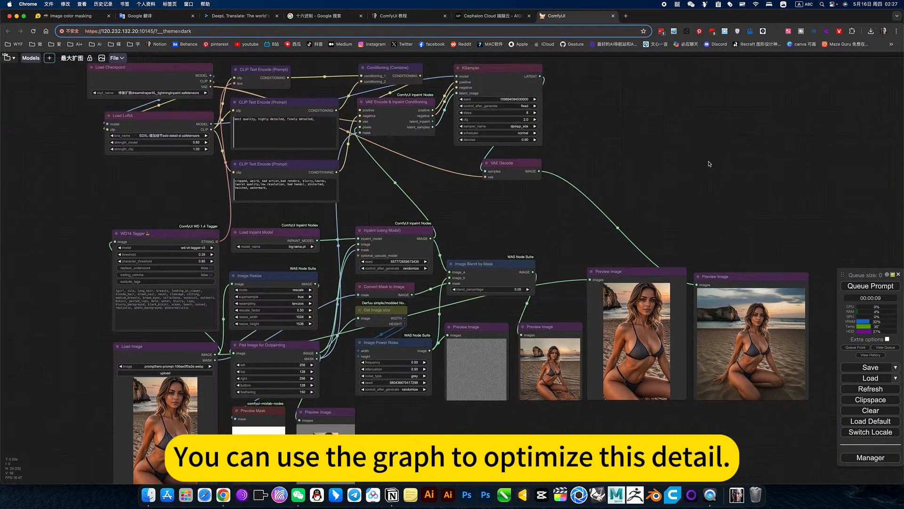
# Examine the inpainting model in Load Checkpoint, the detail model in Load LoRA and the KSampler's sampling settings.
pyautogui.scroll(4, 734, 290)
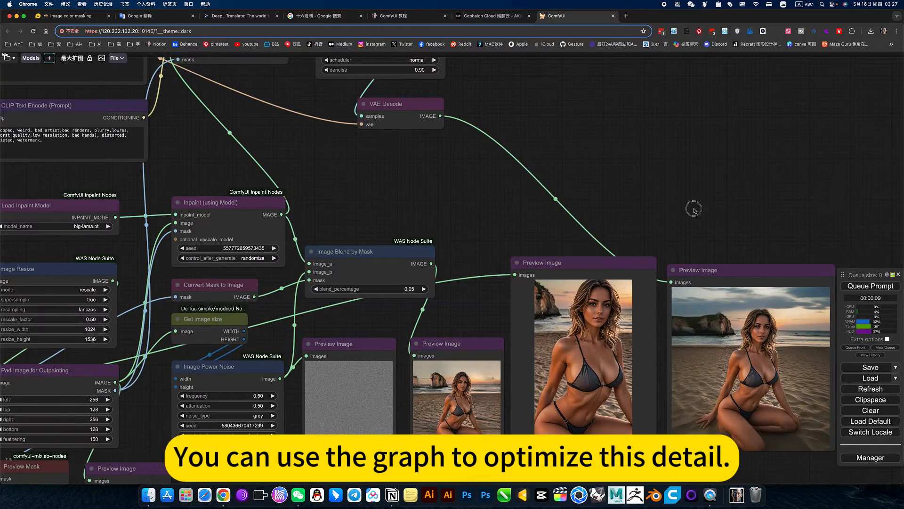
pyautogui.moveTo(694, 208); pyautogui.dragTo(608, 260)
pyautogui.scroll(-5, 419, 247)
pyautogui.moveTo(369, 244); pyautogui.dragTo(549, 222)
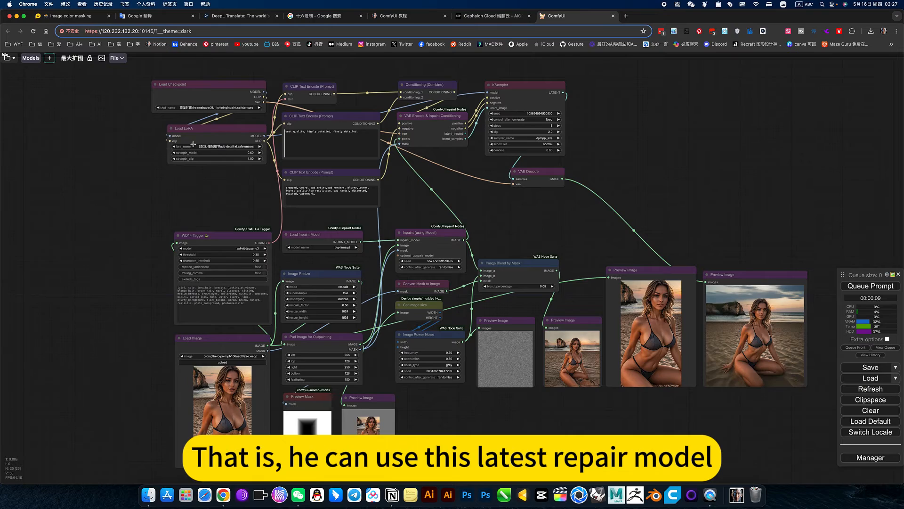
pyautogui.scroll(15, 216, 107)
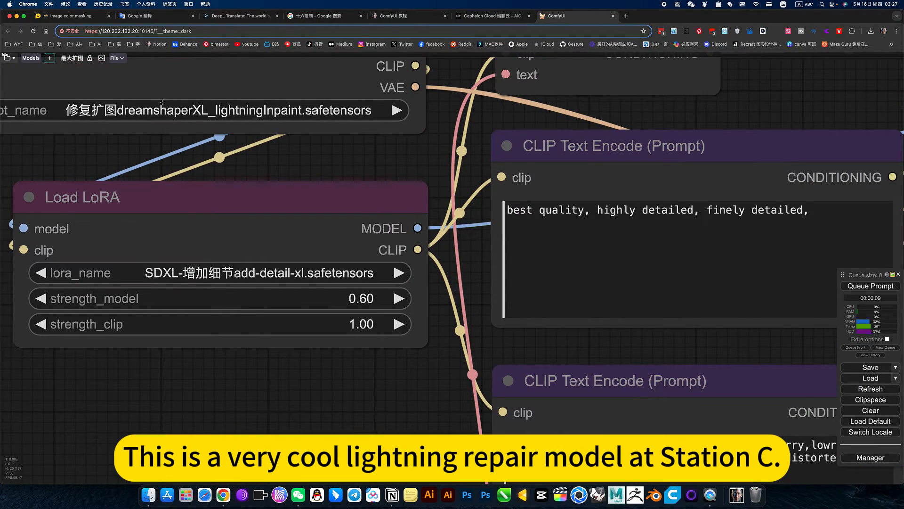
pyautogui.scroll(6, 163, 103)
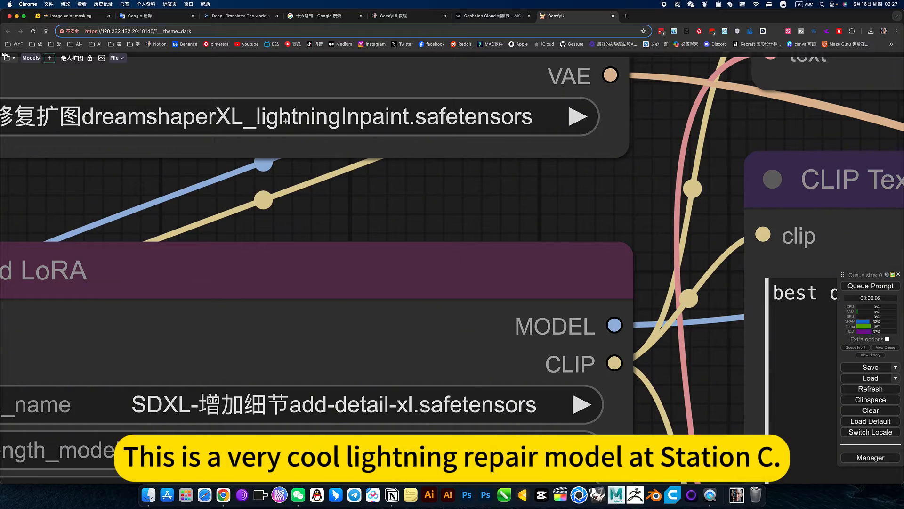
pyautogui.scroll(-20, 528, 168)
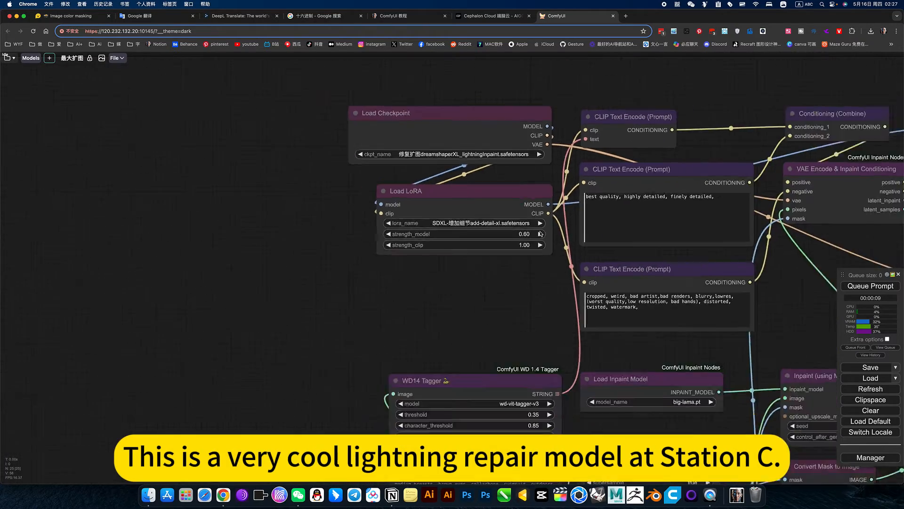
pyautogui.scroll(15, 533, 208)
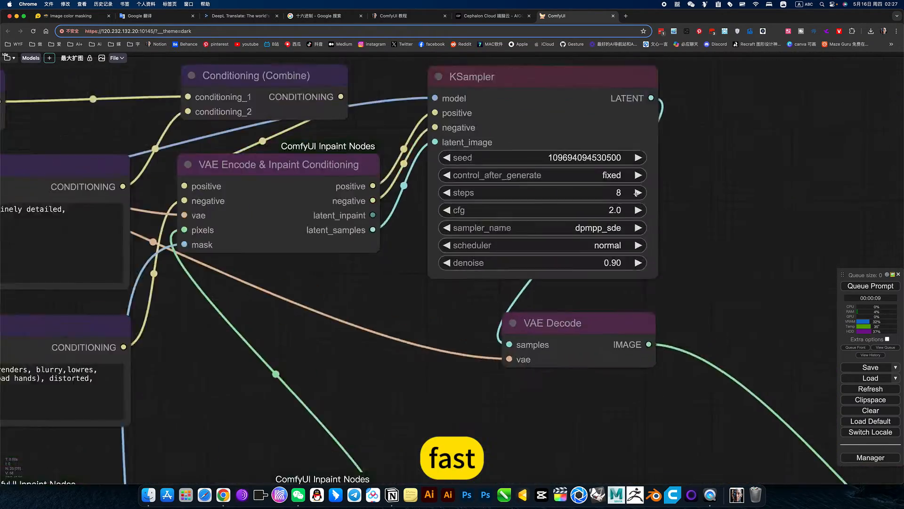
pyautogui.scroll(-10, 728, 298)
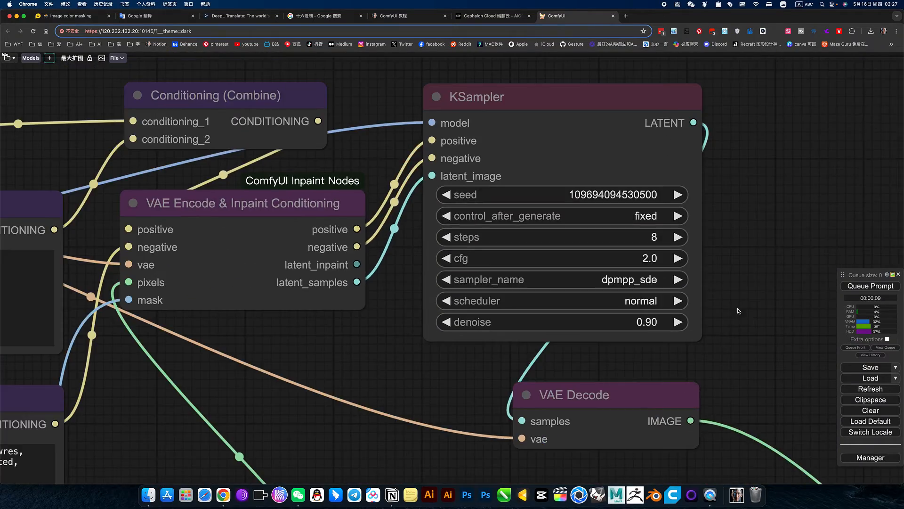
# Review the complete outpainting graph, comparing the source image and padding nodes with the final image previews.
pyautogui.moveTo(727, 298); pyautogui.dragTo(440, 145)
pyautogui.scroll(-6, 524, 228)
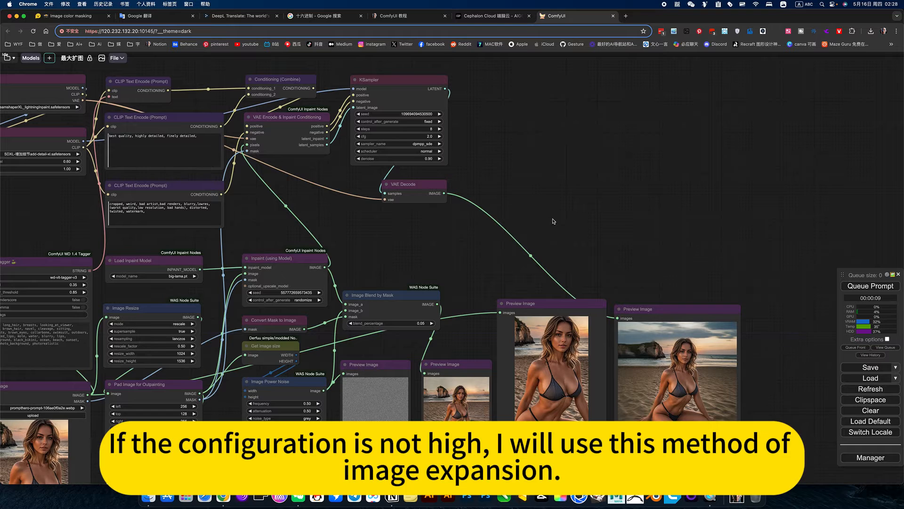
pyautogui.moveTo(592, 245); pyautogui.dragTo(611, 231)
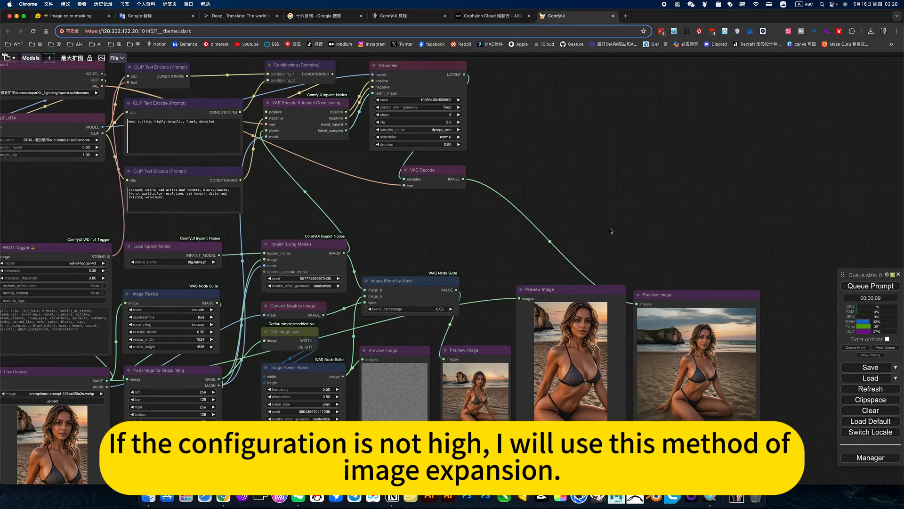
pyautogui.scroll(-5, 530, 266)
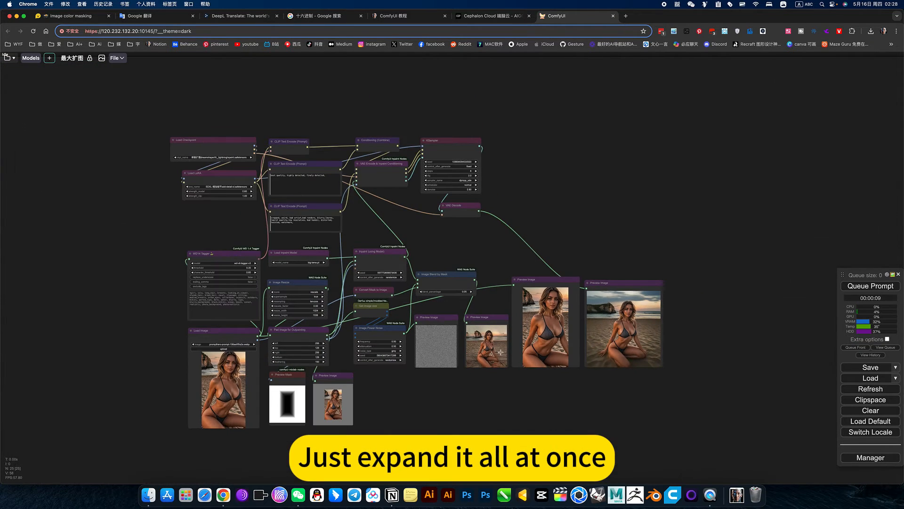
pyautogui.moveTo(526, 388); pyautogui.dragTo(426, 354)
pyautogui.scroll(5, 524, 304)
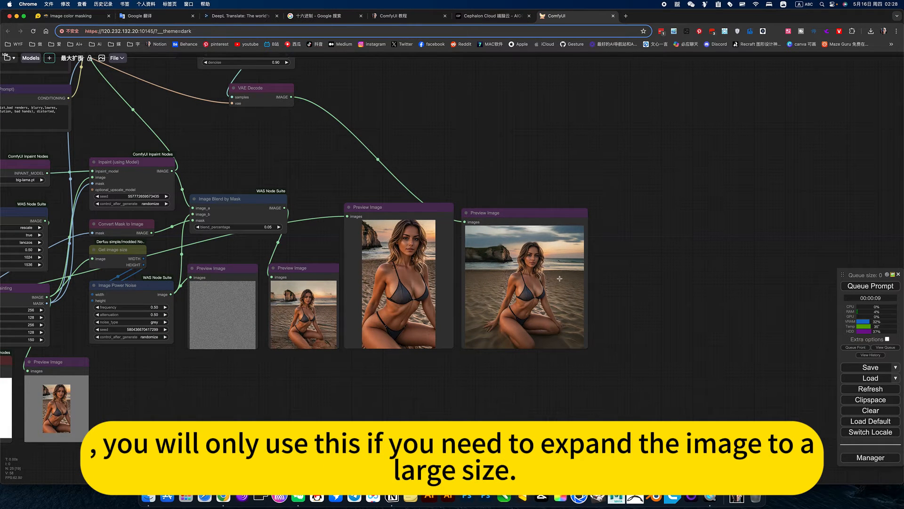
pyautogui.scroll(-6, 411, 364)
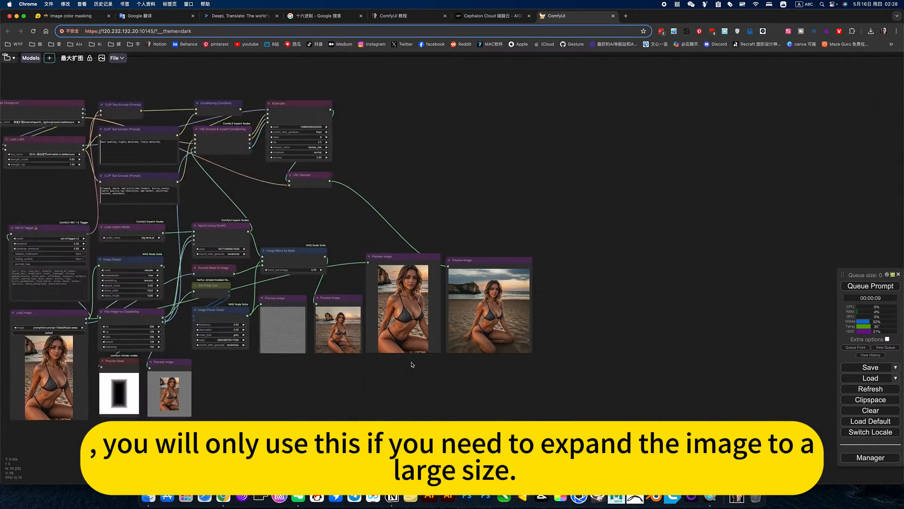
pyautogui.moveTo(343, 408); pyautogui.dragTo(450, 385)
pyautogui.scroll(5, 453, 384)
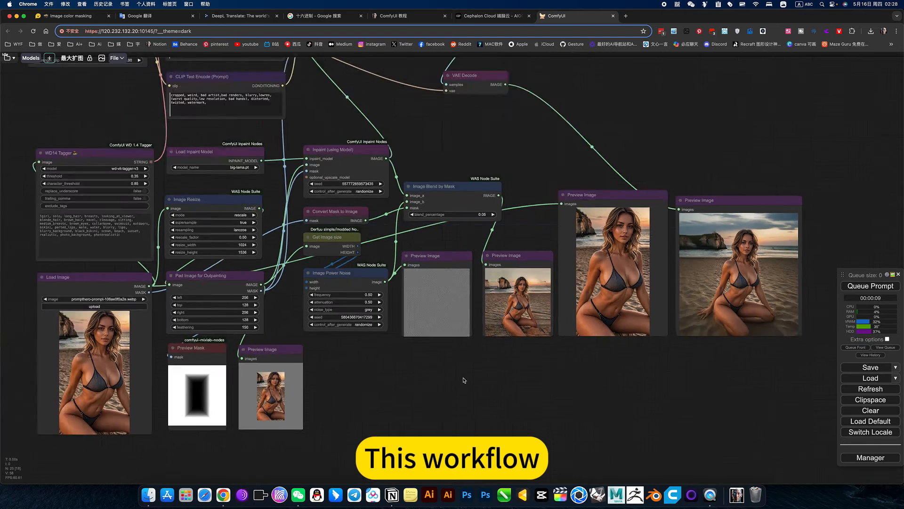
pyautogui.scroll(-3, 464, 380)
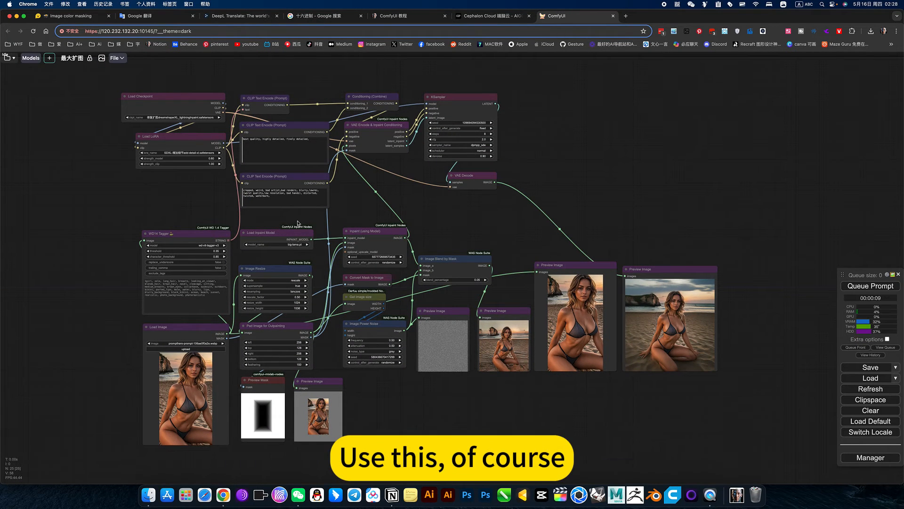
pyautogui.moveTo(448, 220); pyautogui.dragTo(485, 219)
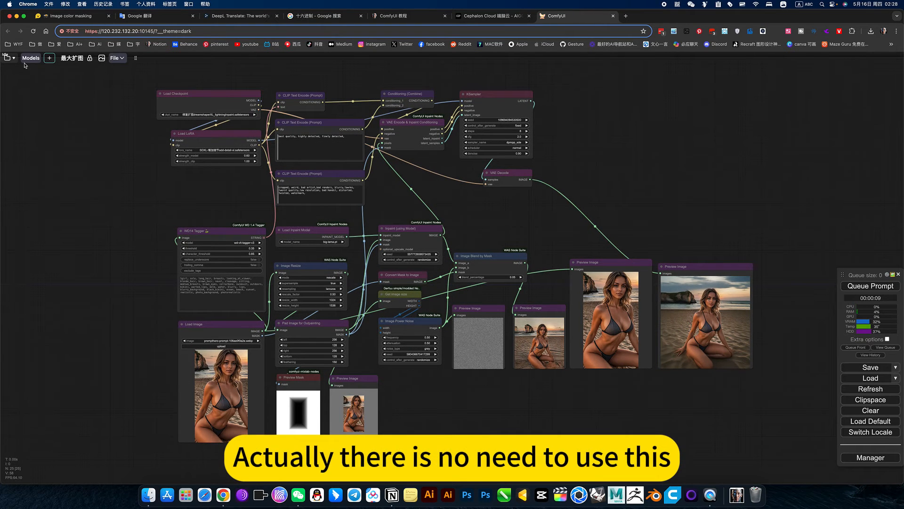
# Find the BrushNet 图像编辑扩图 workflow in the saved list and recheck the integration in the final outpainted preview.
pyautogui.click(8, 57)
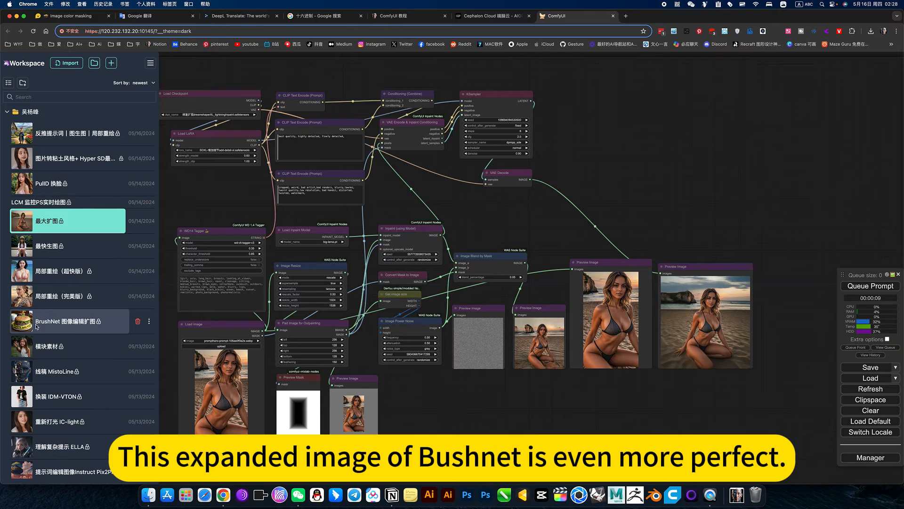
pyautogui.click(662, 426)
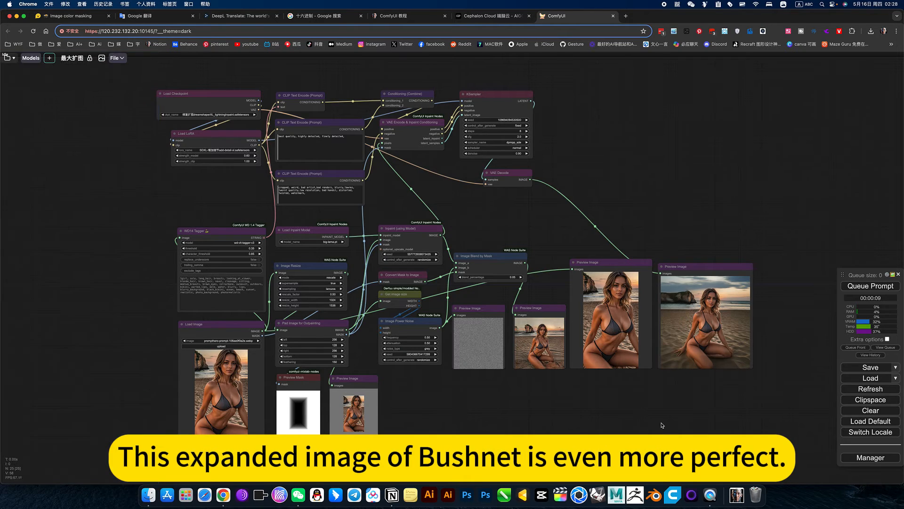
pyautogui.moveTo(662, 408); pyautogui.dragTo(488, 421)
pyautogui.scroll(15, 535, 349)
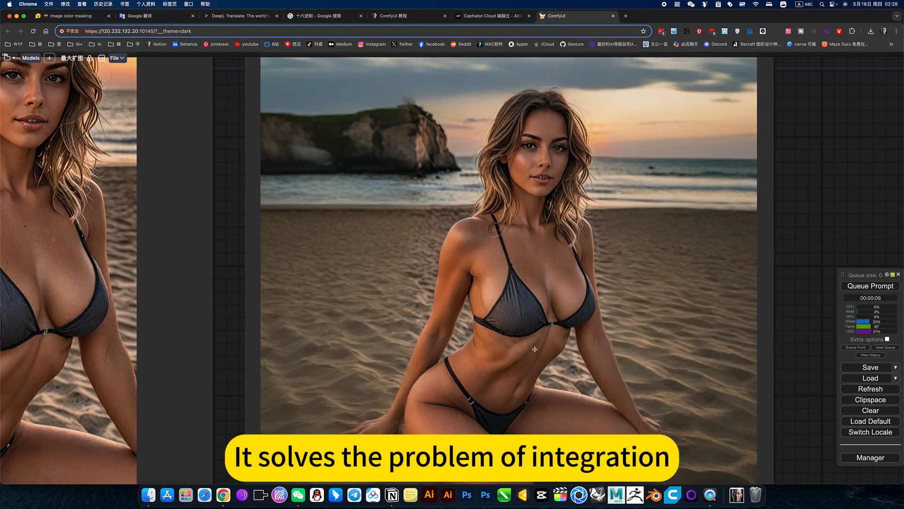
pyautogui.scroll(-7, 376, 309)
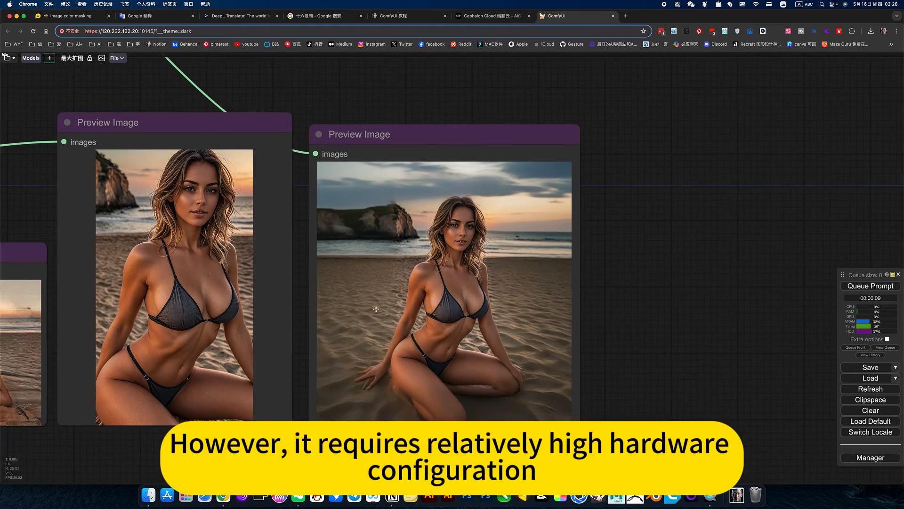
pyautogui.scroll(-8, 376, 309)
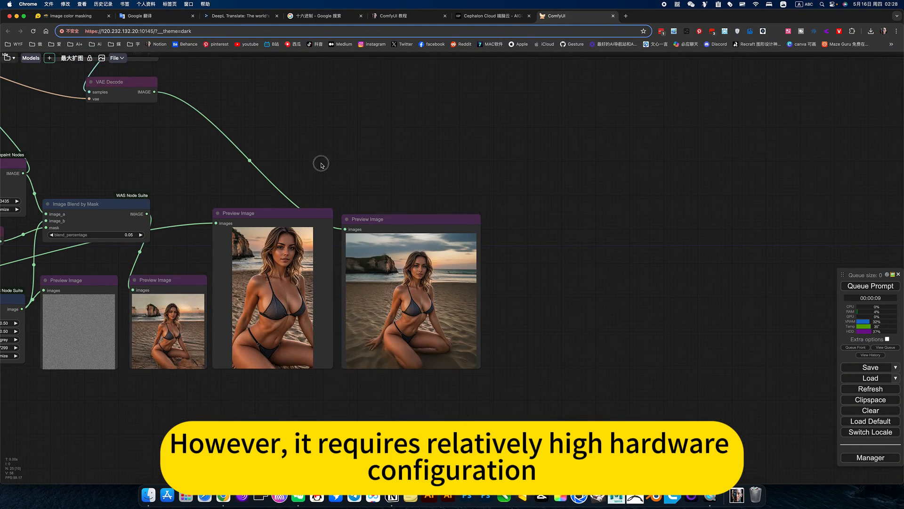
# Review the path from the KSampler through VAE Decode to the previews, including the number of sampling steps.
pyautogui.moveTo(319, 162); pyautogui.dragTo(431, 197)
pyautogui.moveTo(515, 250); pyautogui.dragTo(515, 247)
pyautogui.moveTo(597, 398); pyautogui.dragTo(598, 400)
pyautogui.click(652, 387)
pyautogui.moveTo(629, 356); pyautogui.dragTo(690, 358)
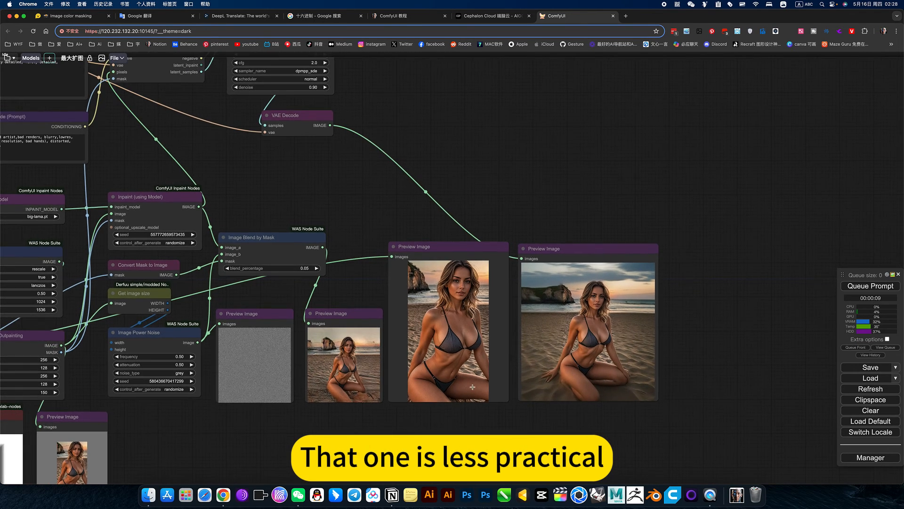
pyautogui.scroll(-1, 430, 395)
pyautogui.scroll(-2, 431, 394)
pyautogui.scroll(2, 474, 275)
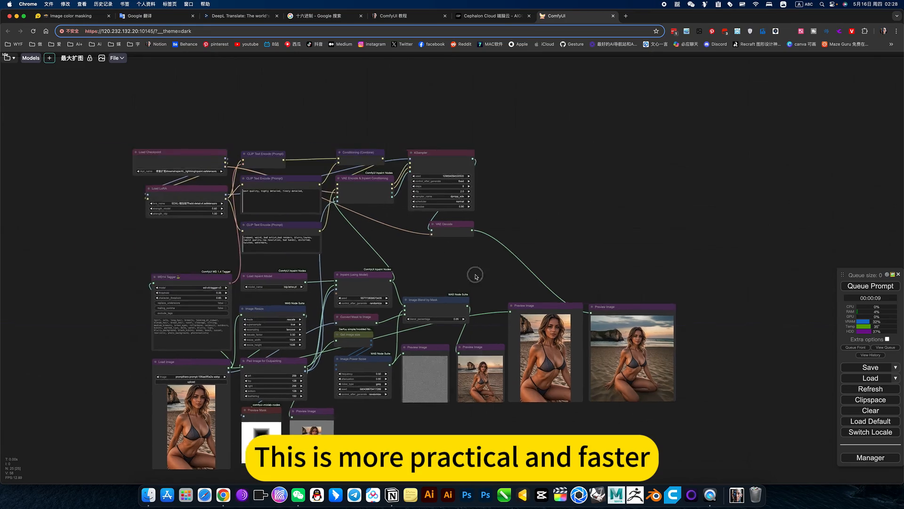
pyautogui.scroll(3, 447, 215)
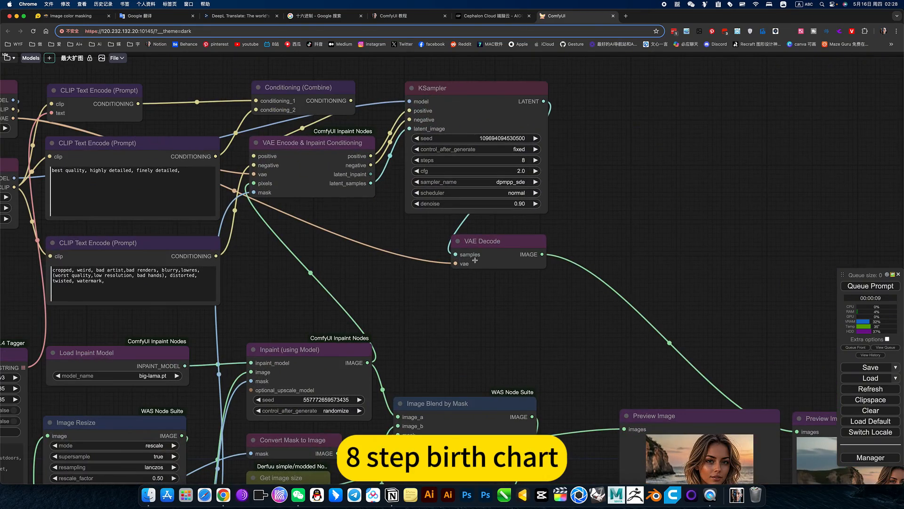
pyautogui.scroll(-6, 473, 254)
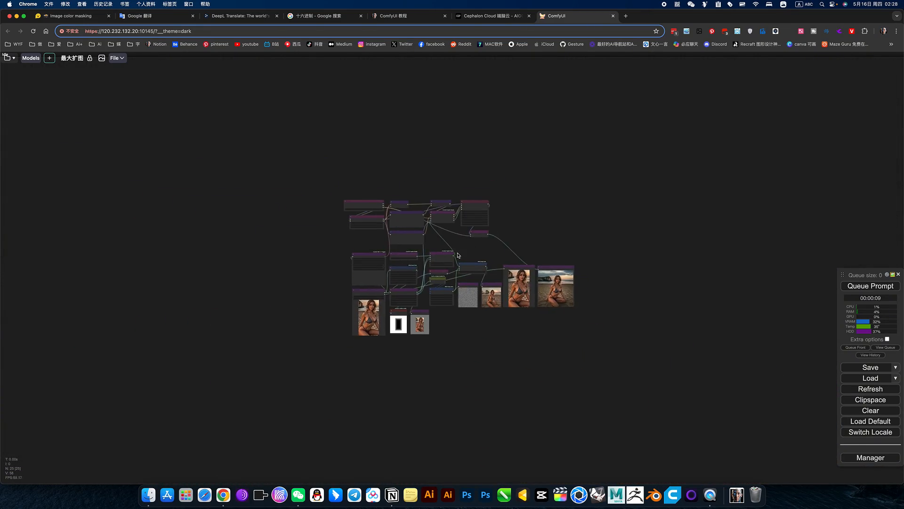
pyautogui.scroll(6, 459, 254)
pyautogui.moveTo(483, 254); pyautogui.dragTo(449, 226)
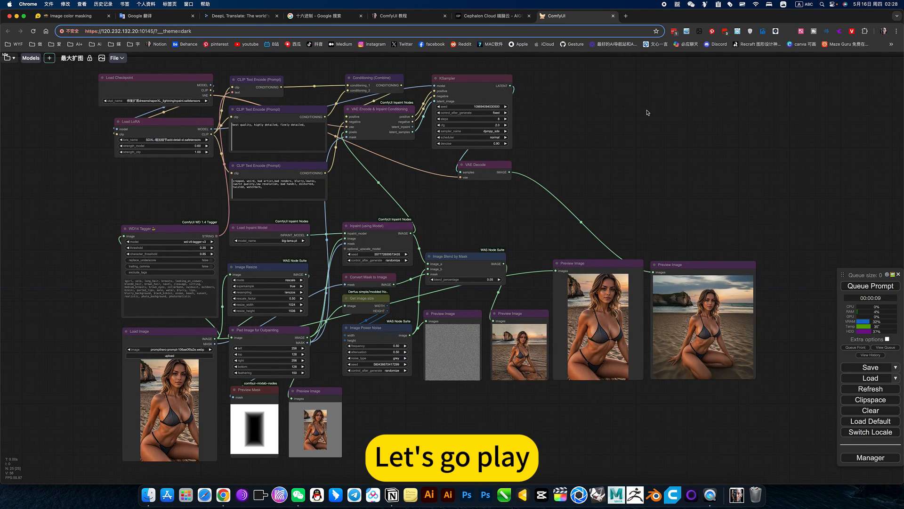
pyautogui.scroll(1, 646, 105)
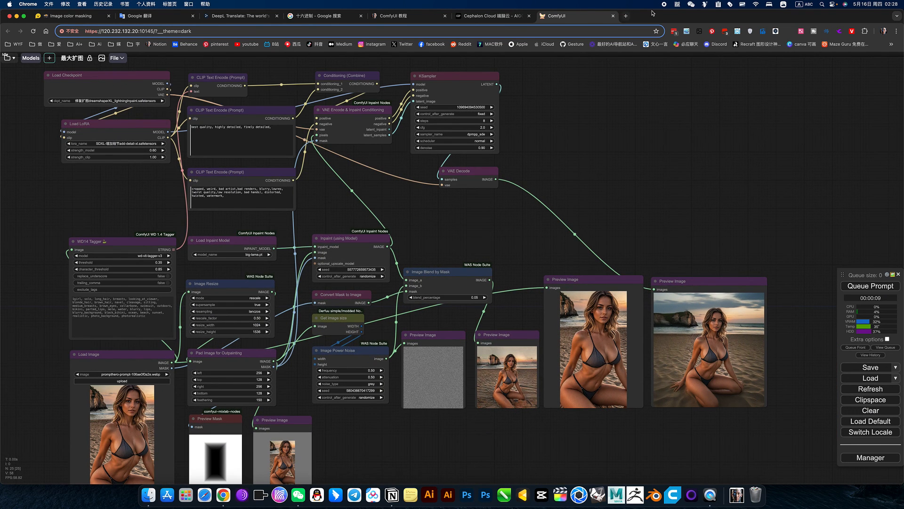